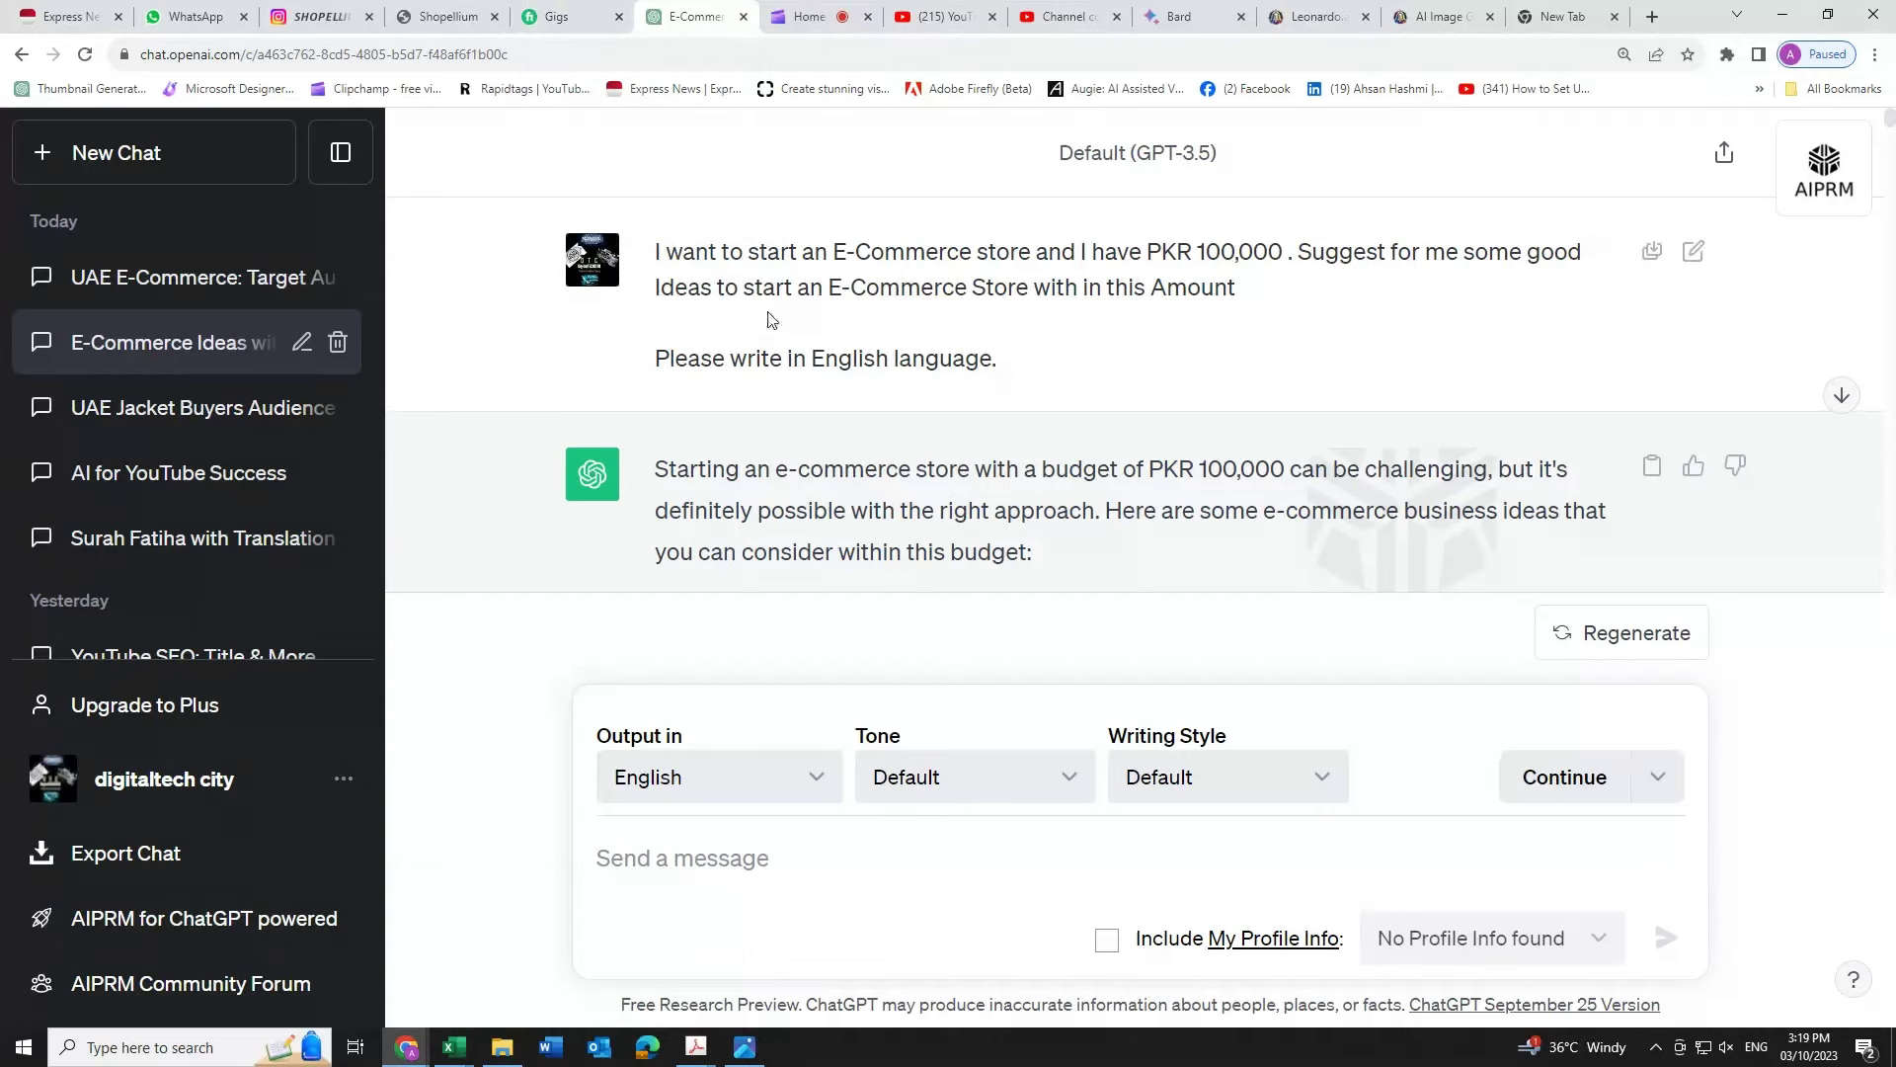
# Step: Open the UAE E-Commerce target audience chat at its first prompt about watches and glasses
pyautogui.click(235, 288)
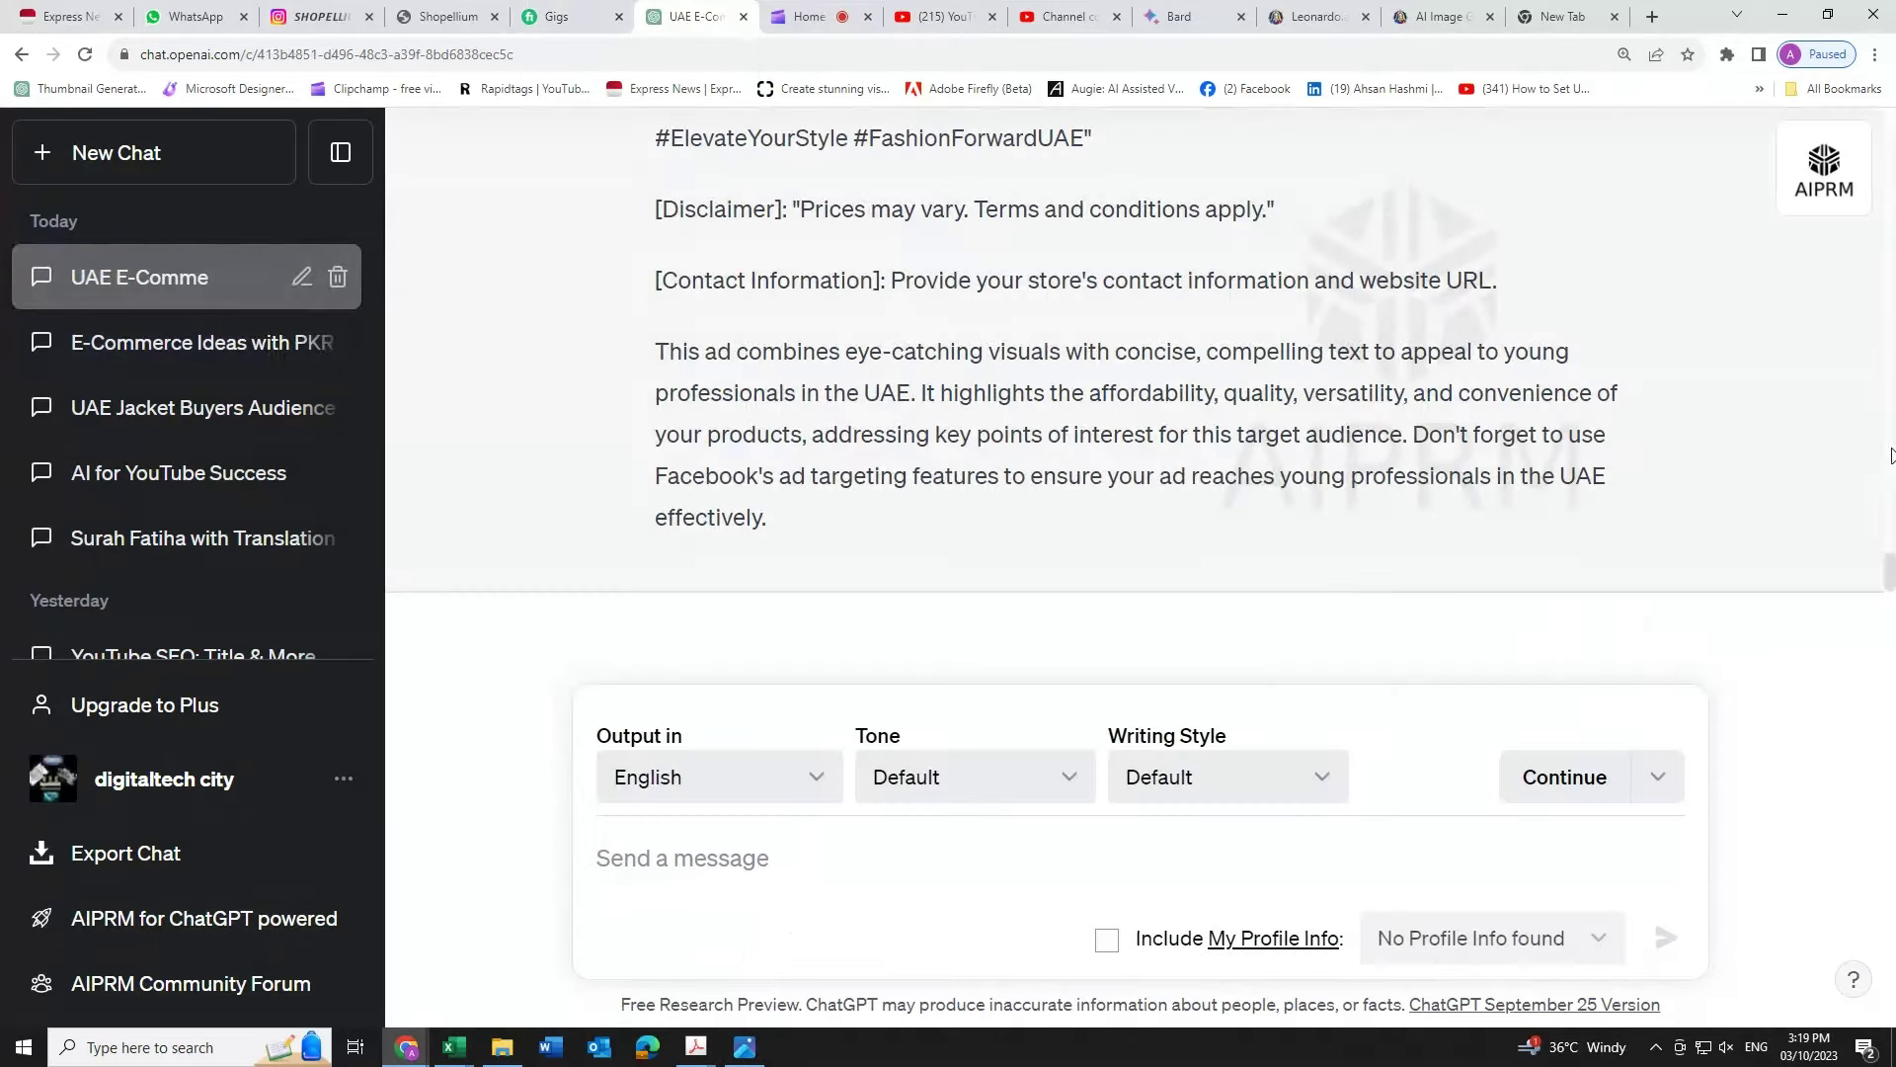
pyautogui.scroll(5, 1889, 446)
pyautogui.moveTo(1890, 446); pyautogui.dragTo(1888, 119)
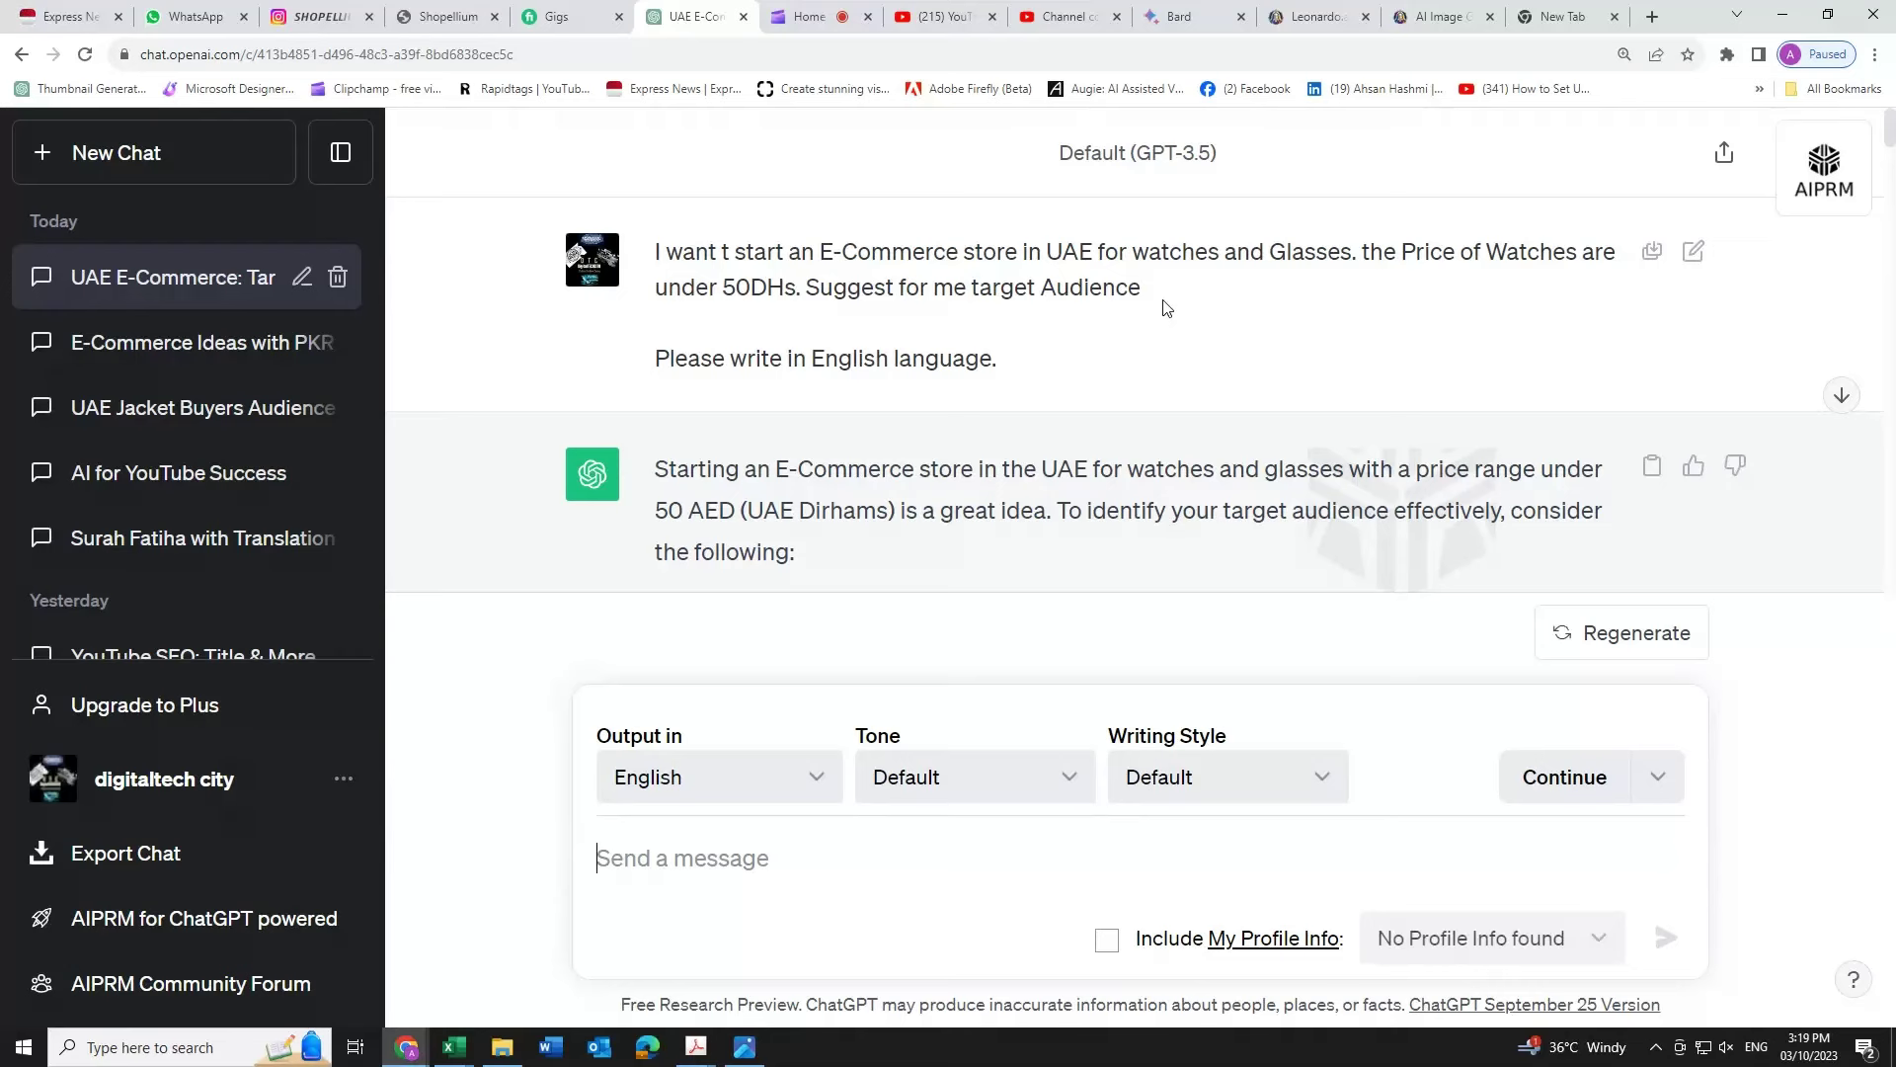
# Step: Read through the suggested target audiences for the UAE watches and glasses store, from Young Professionals to Luxury Shoppers
pyautogui.scroll(-3, 1167, 307)
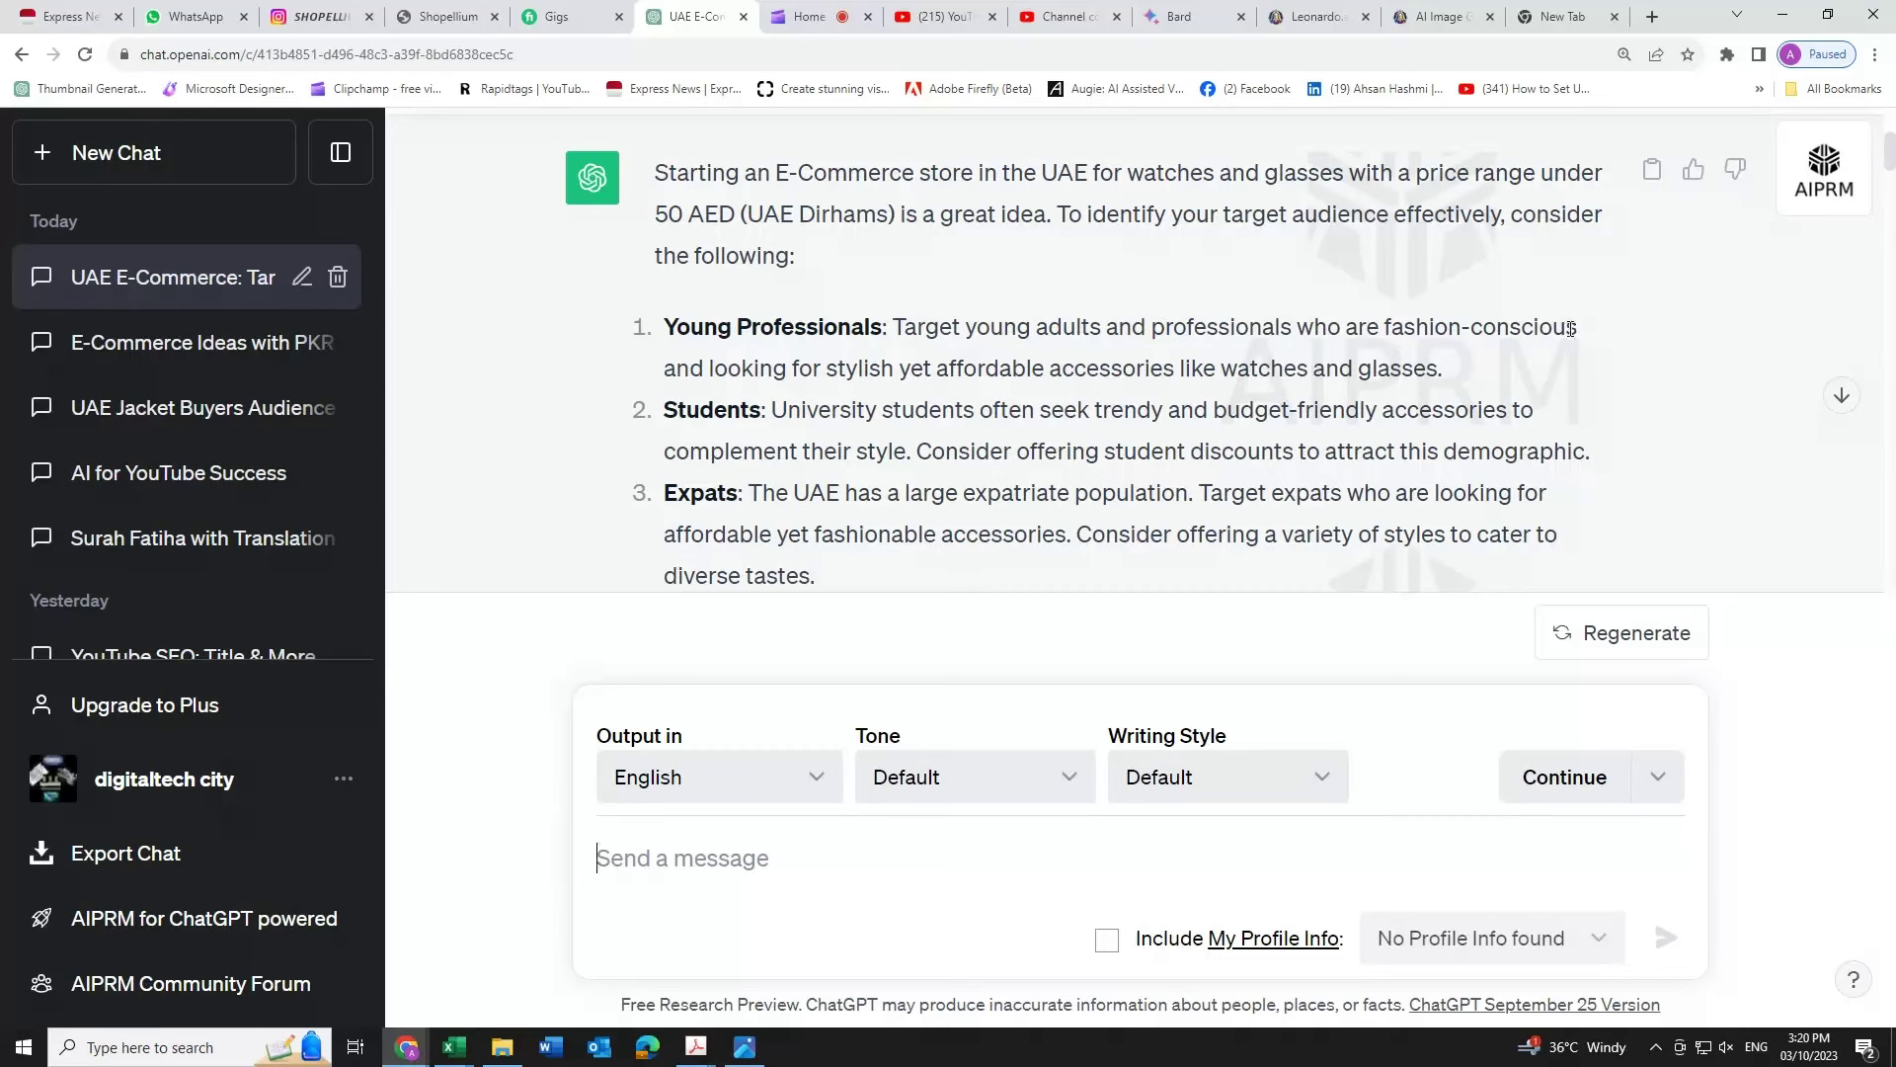
pyautogui.scroll(-1, 784, 408)
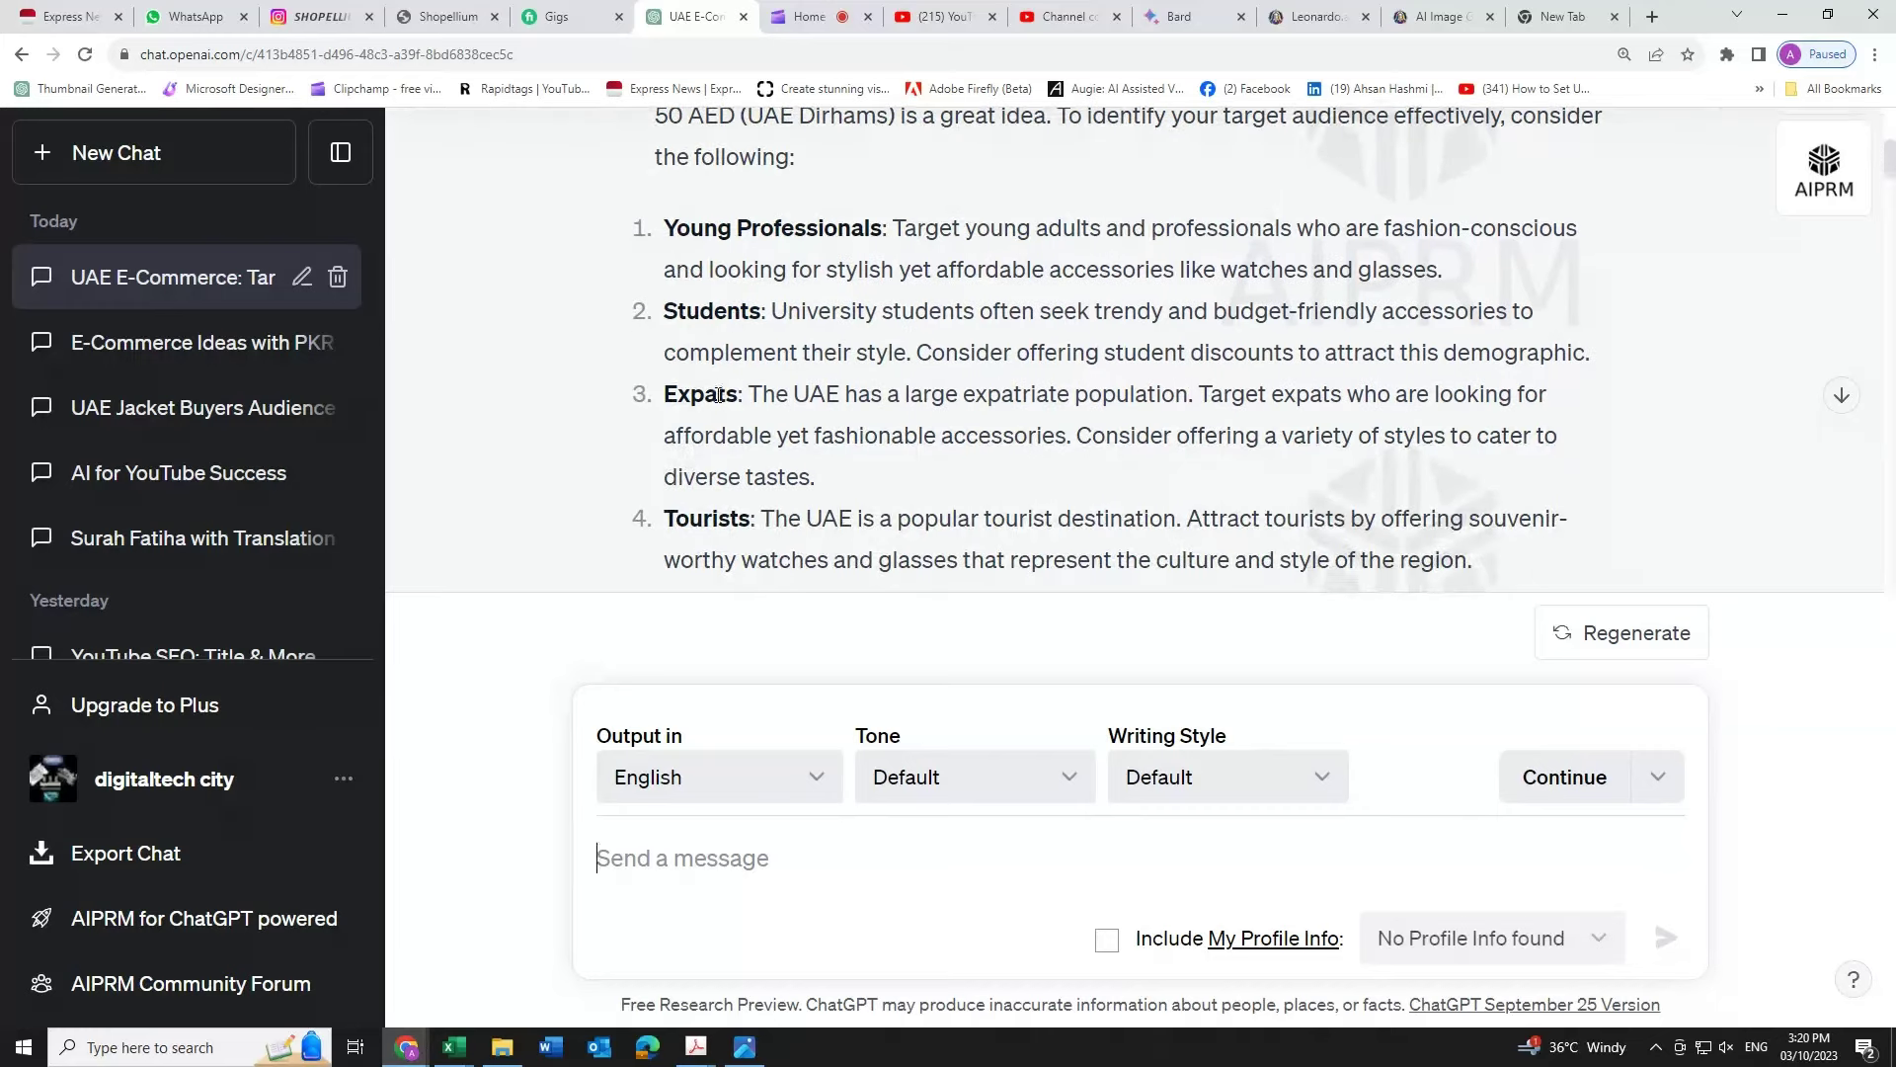
pyautogui.scroll(-1, 718, 395)
pyautogui.scroll(-1, 724, 434)
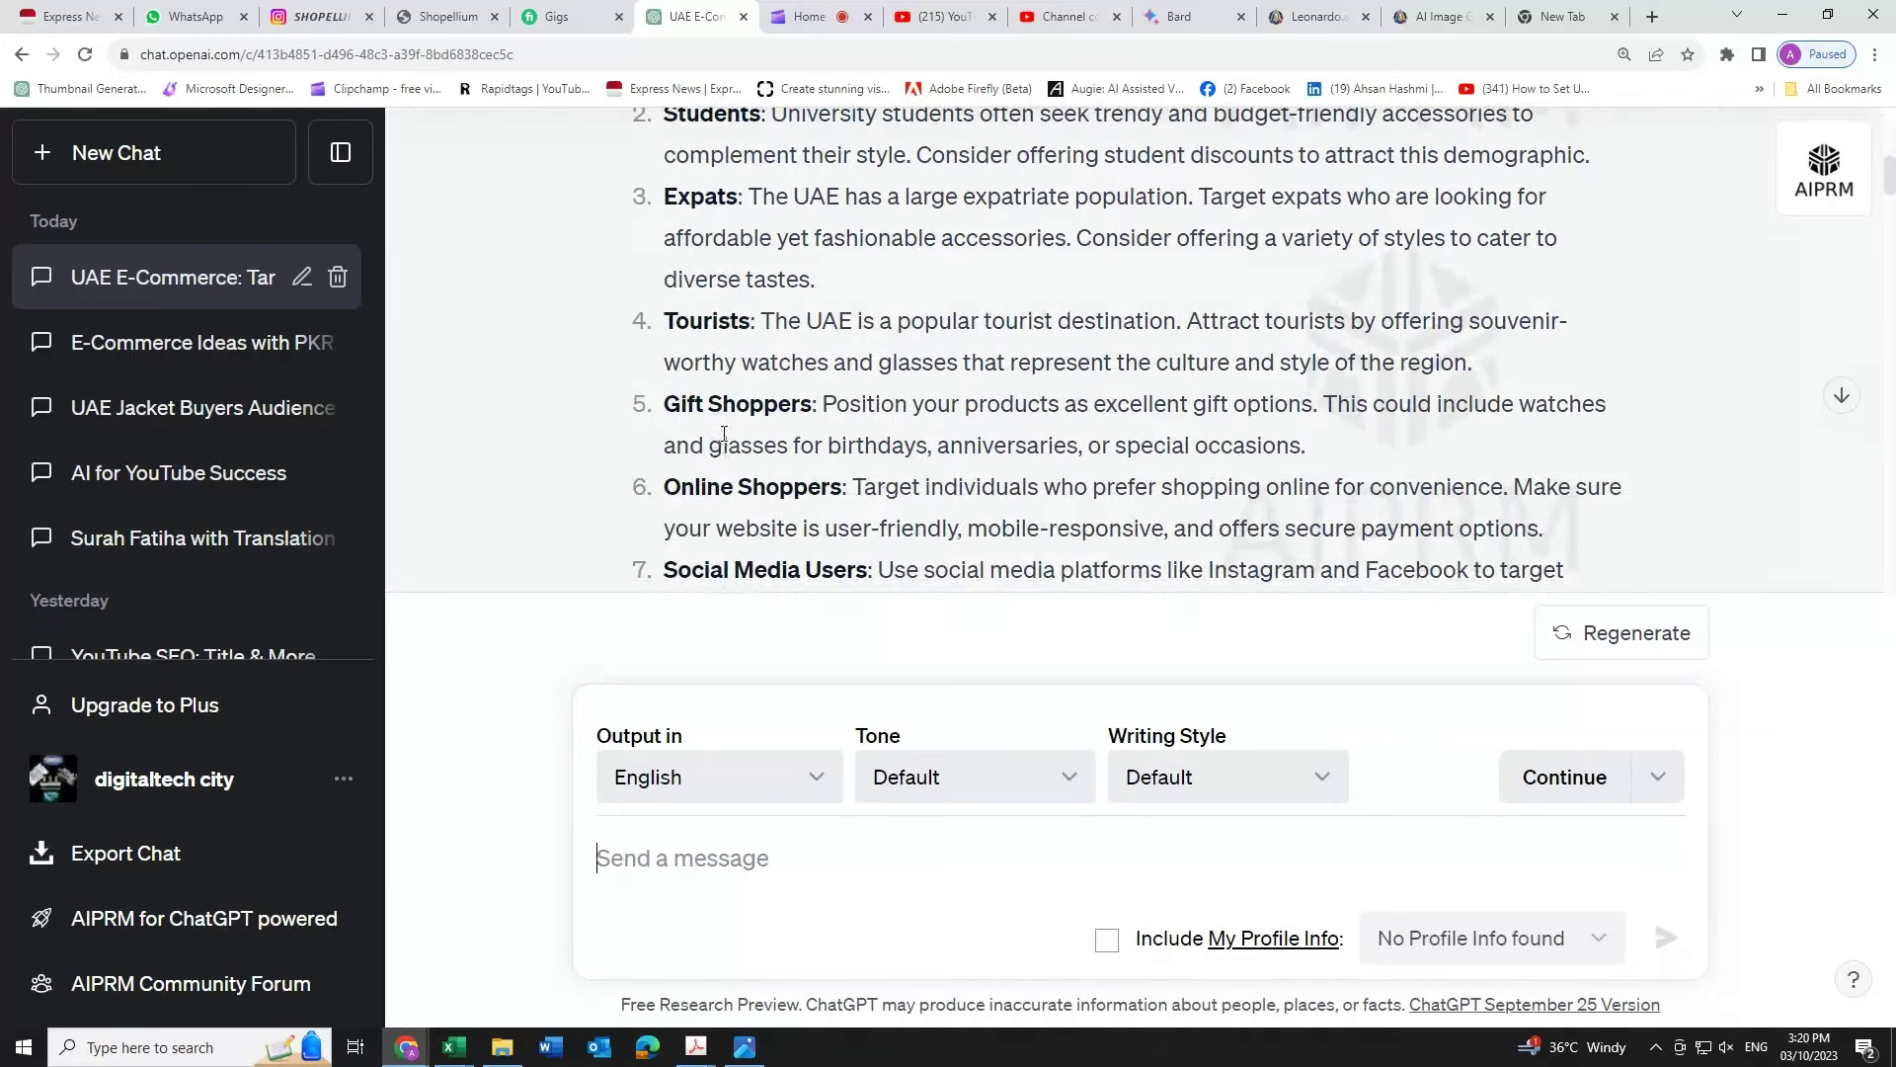
pyautogui.scroll(-1, 724, 433)
pyautogui.scroll(-2, 724, 433)
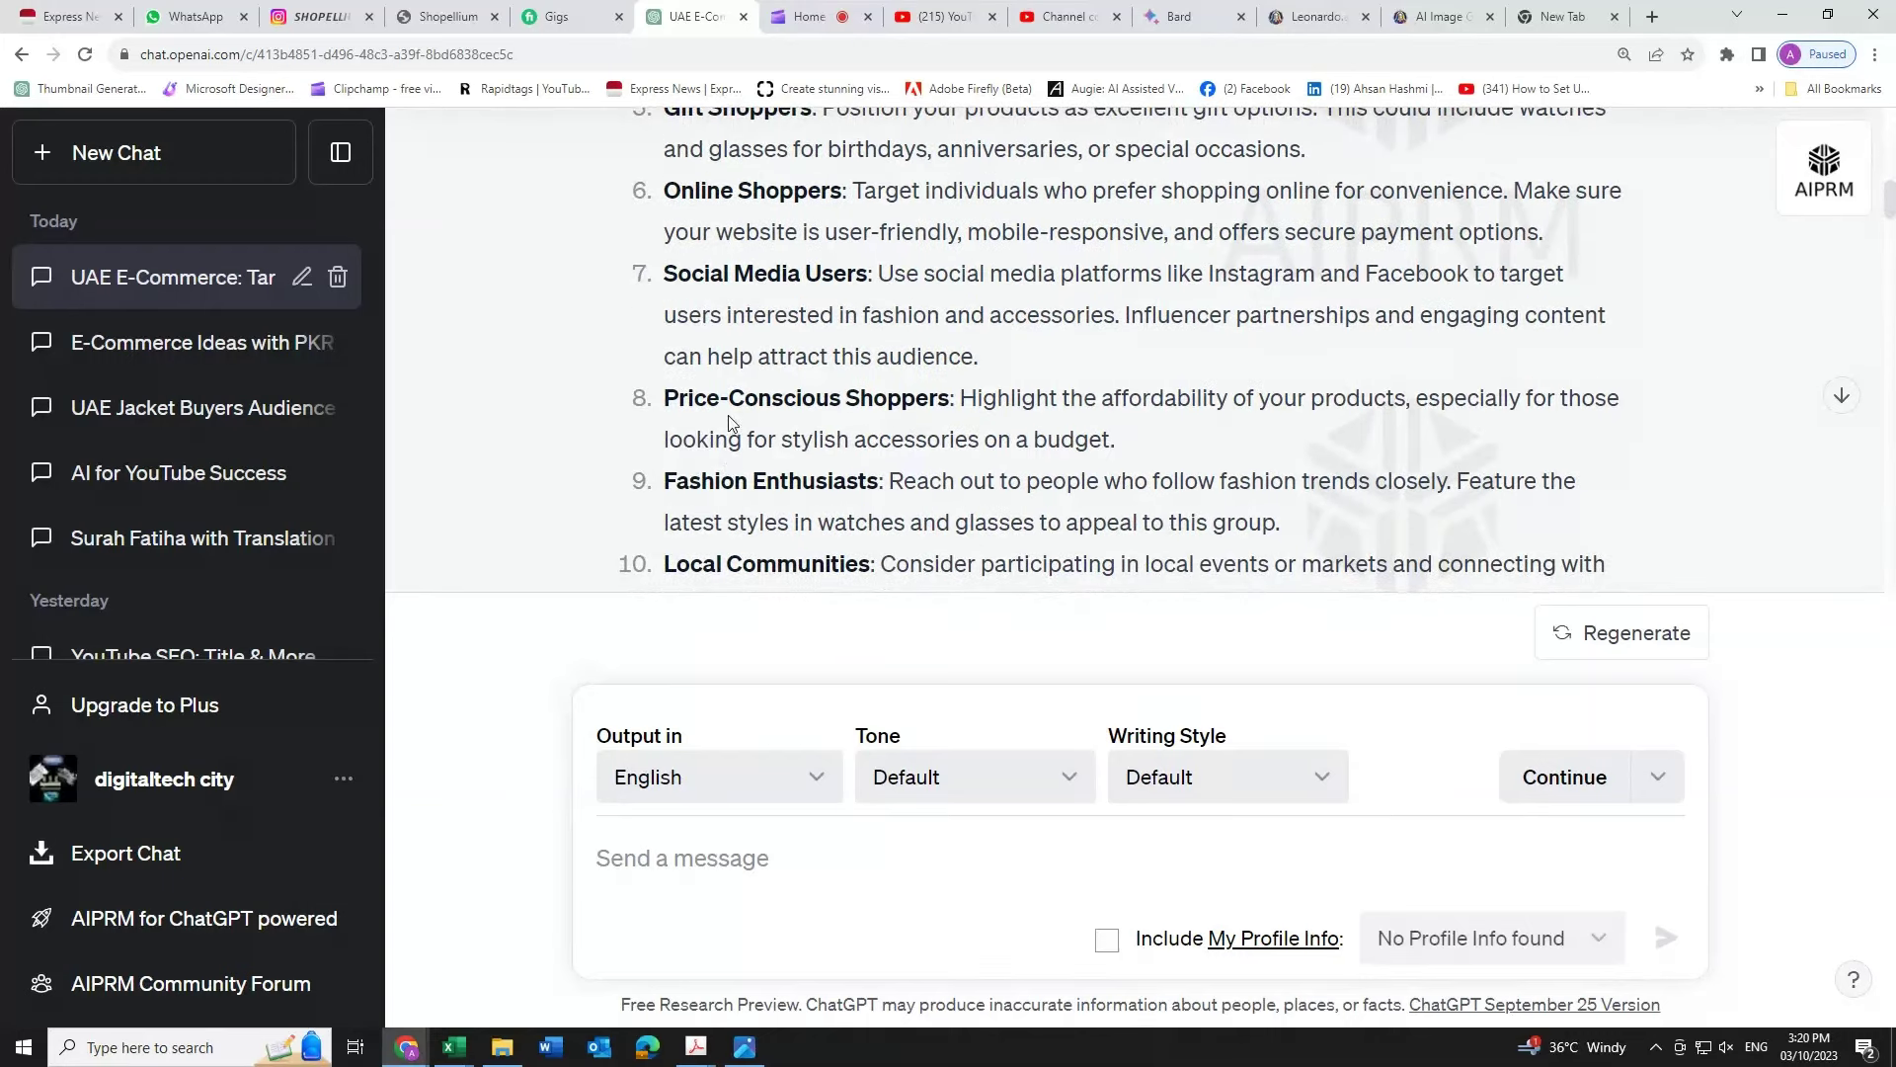
pyautogui.scroll(-1, 731, 423)
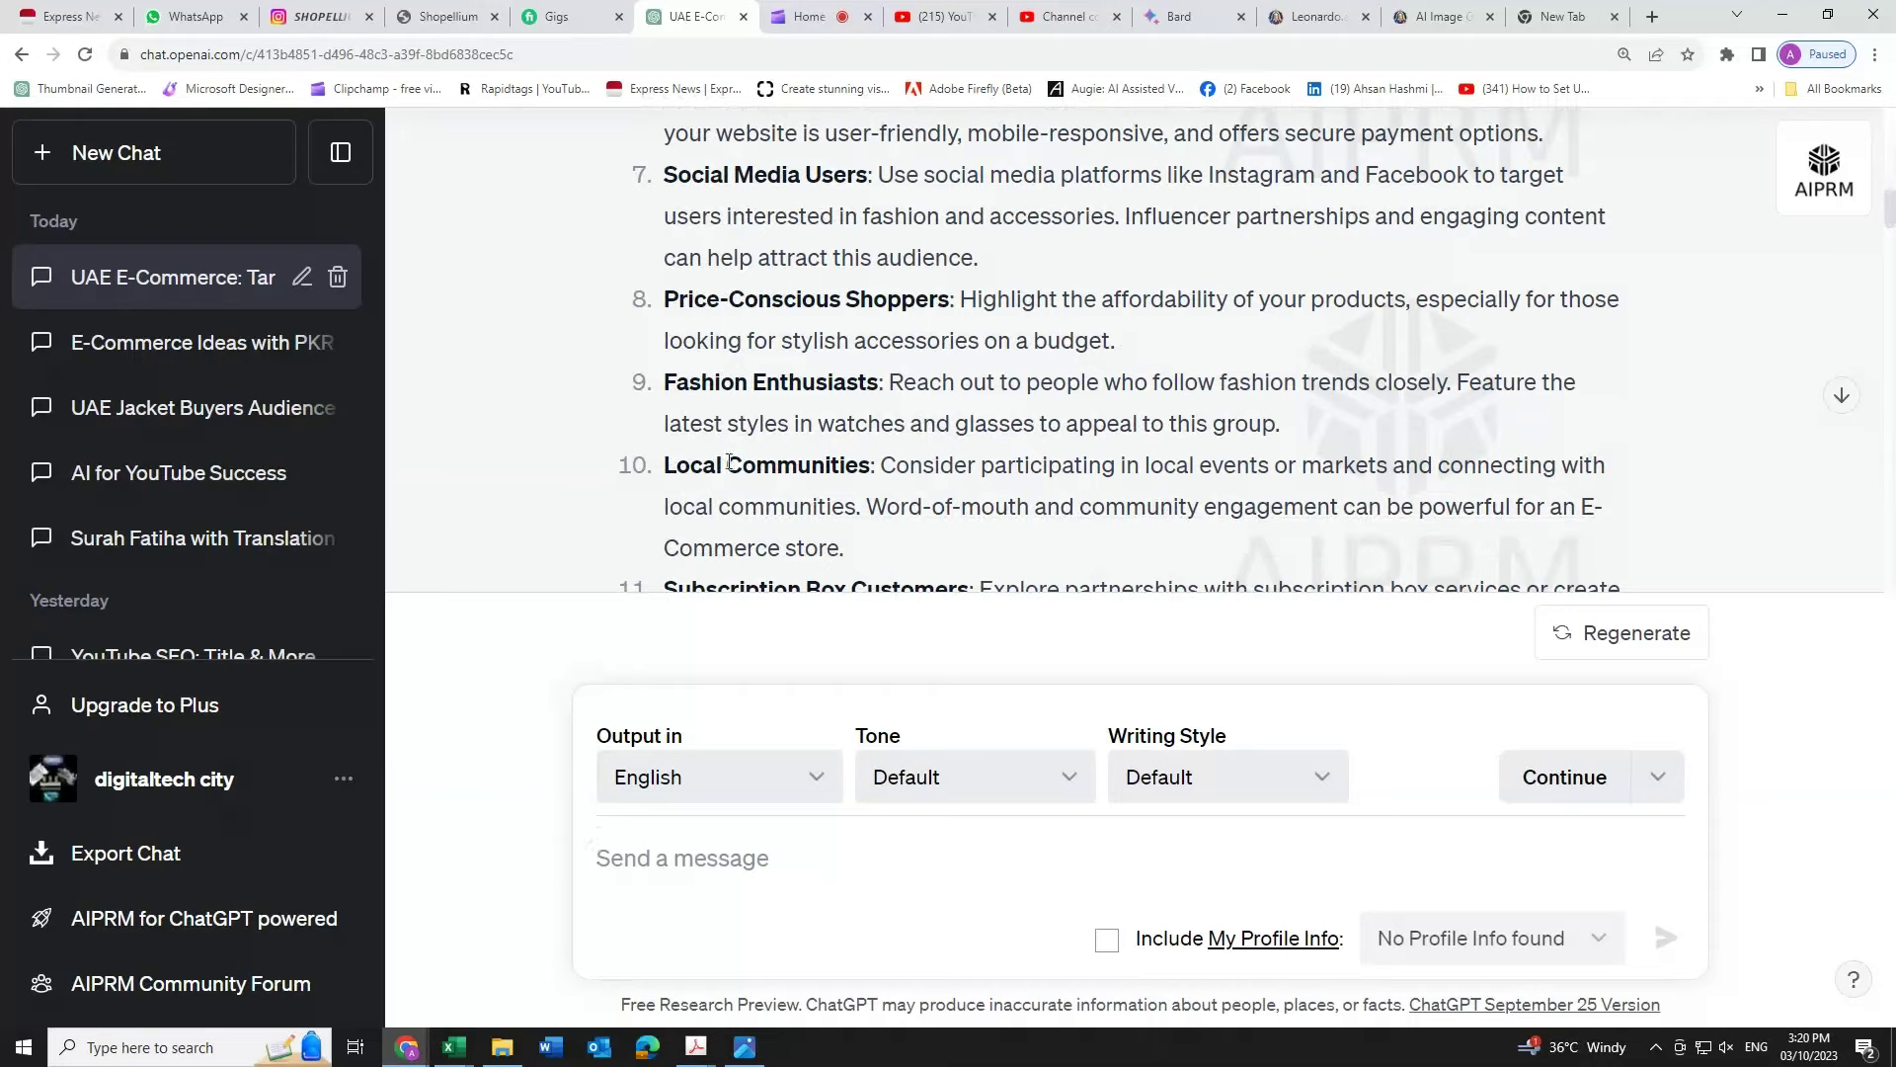
pyautogui.scroll(-1, 729, 460)
pyautogui.scroll(-2, 729, 460)
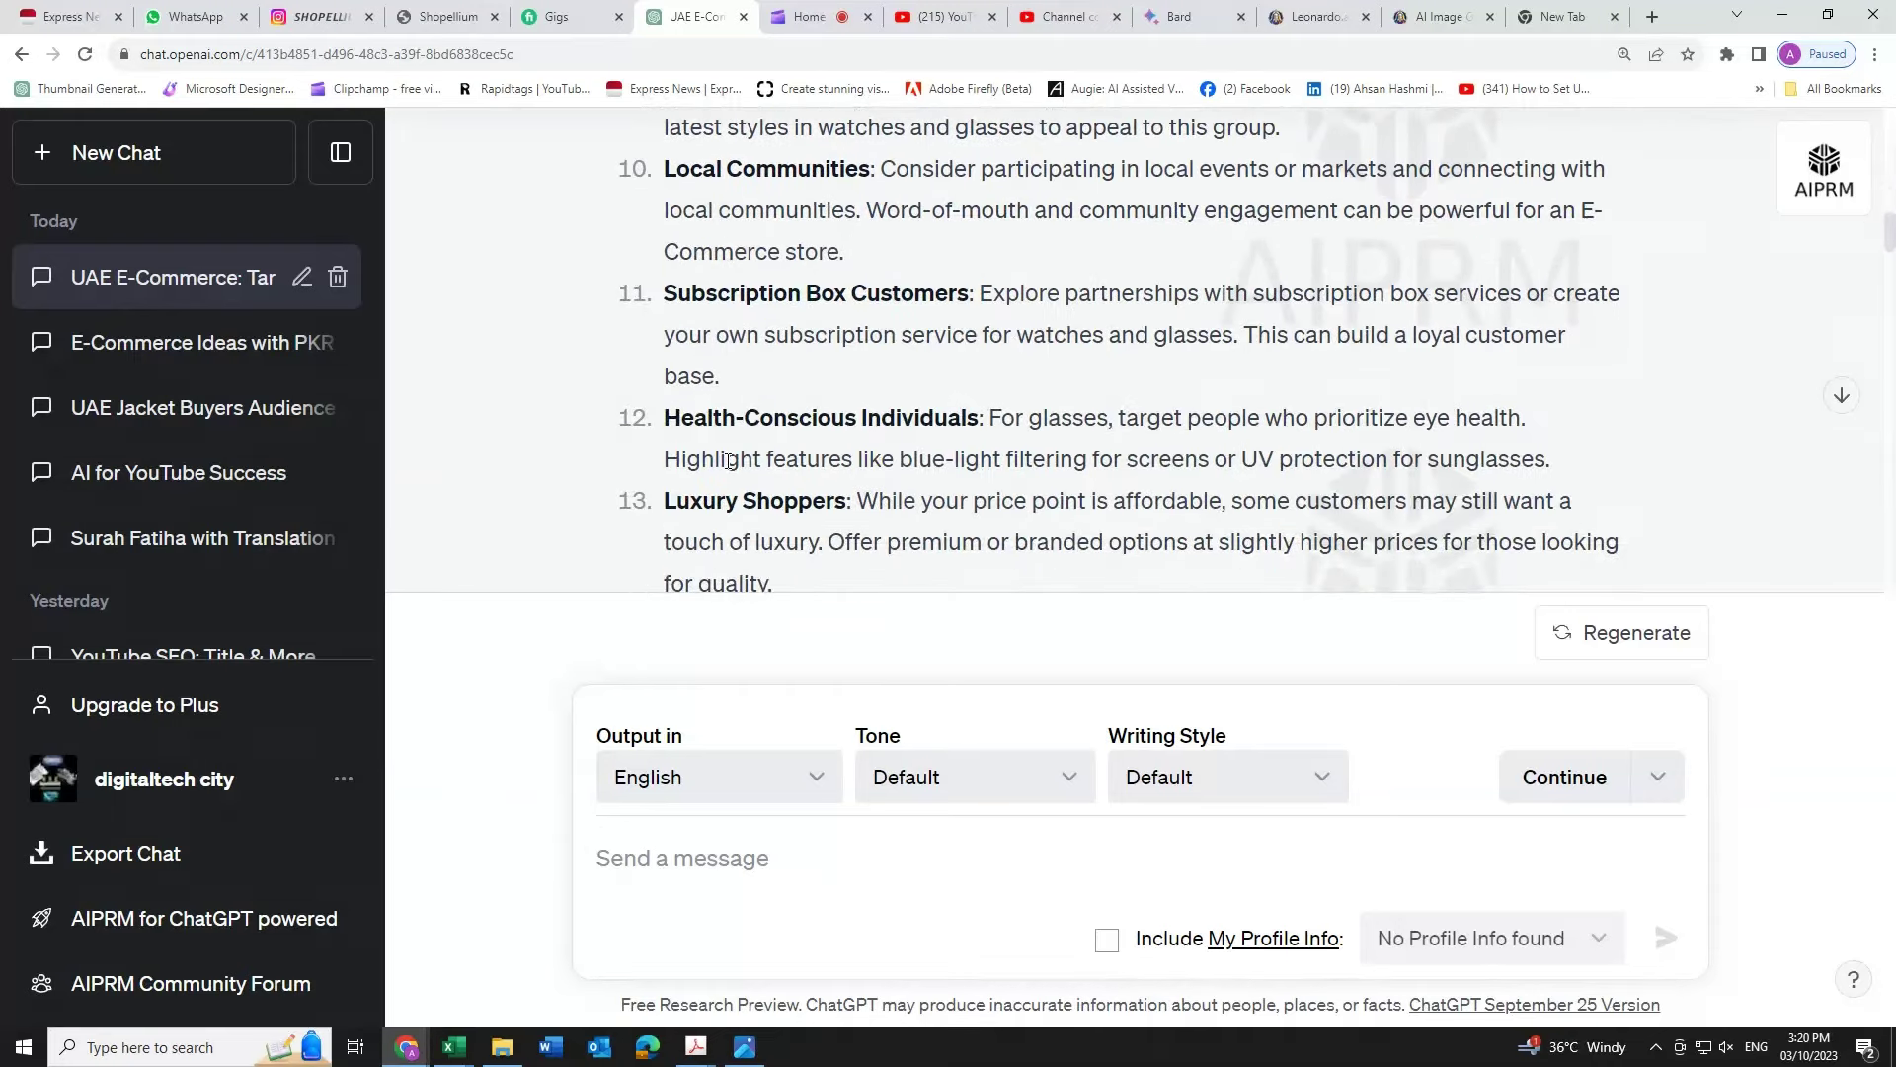
pyautogui.scroll(-1, 727, 458)
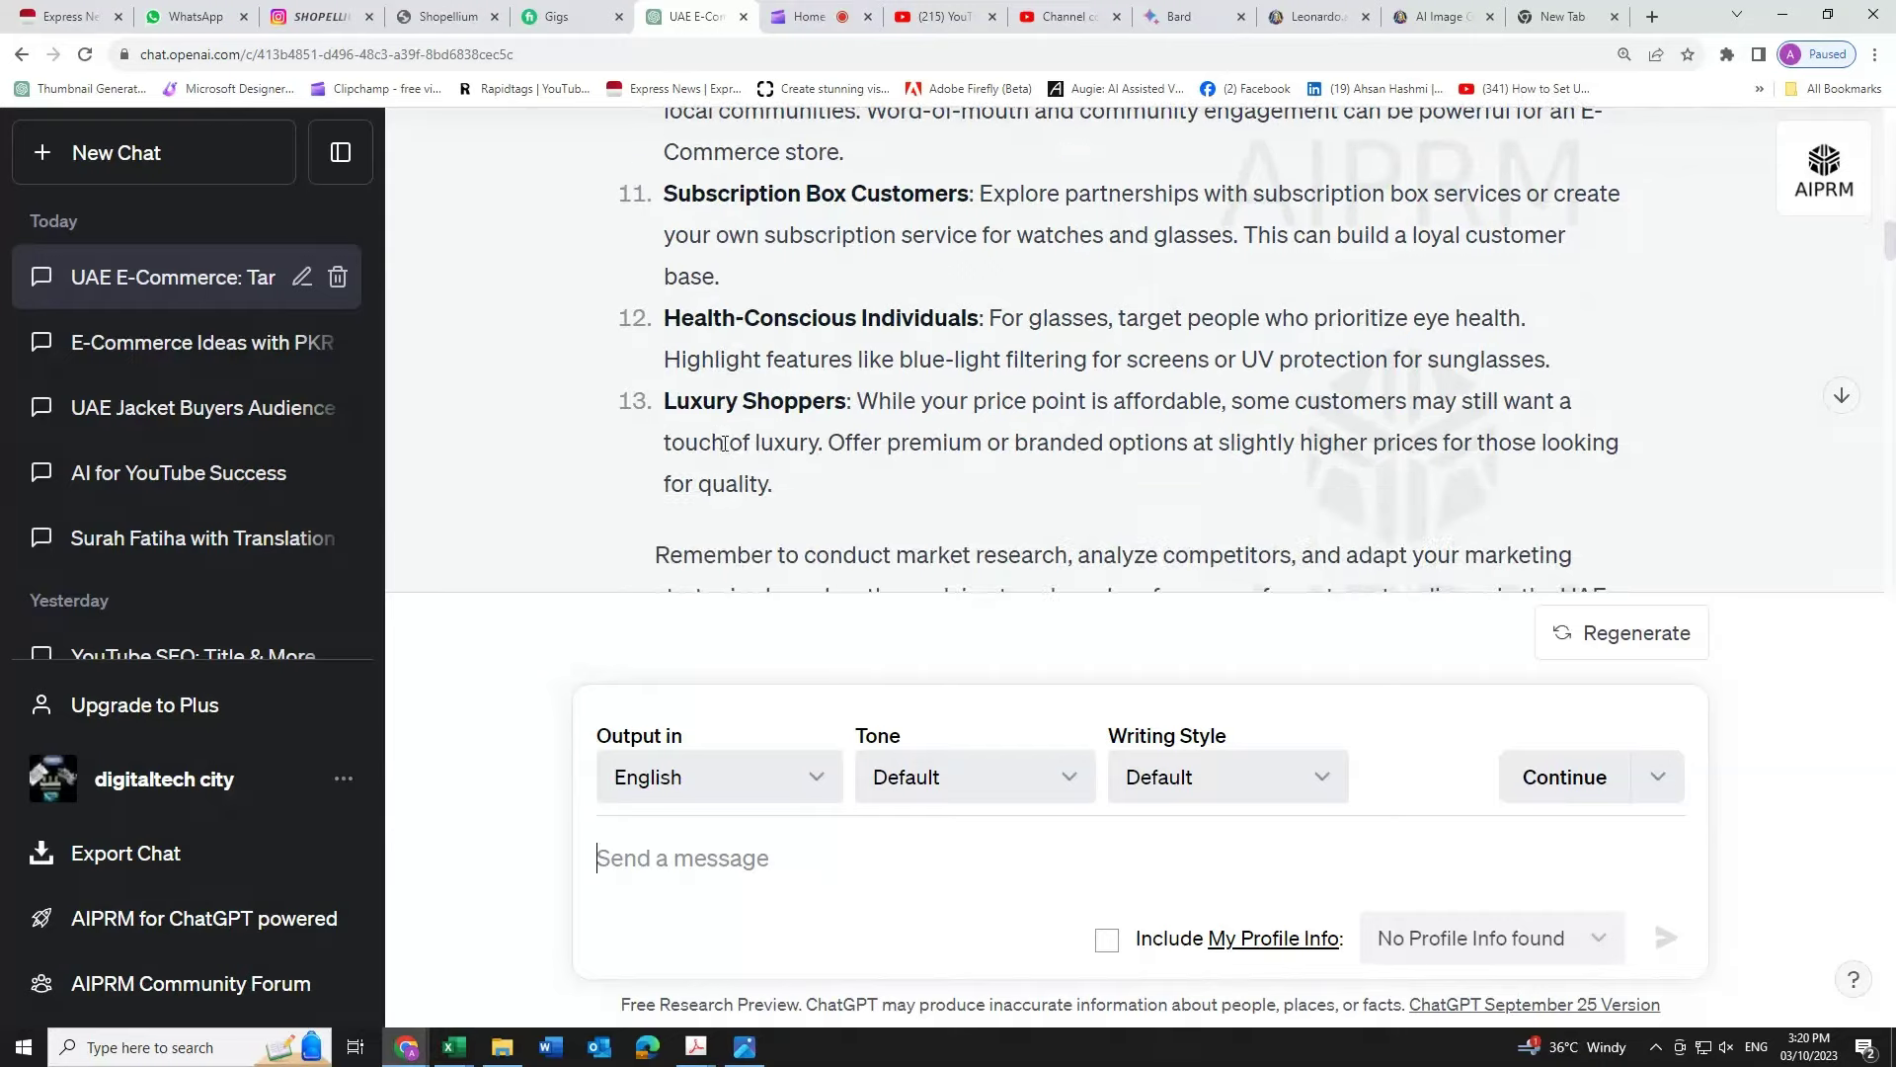
pyautogui.scroll(-2, 781, 449)
pyautogui.scroll(3, 796, 443)
pyautogui.scroll(-3, 839, 431)
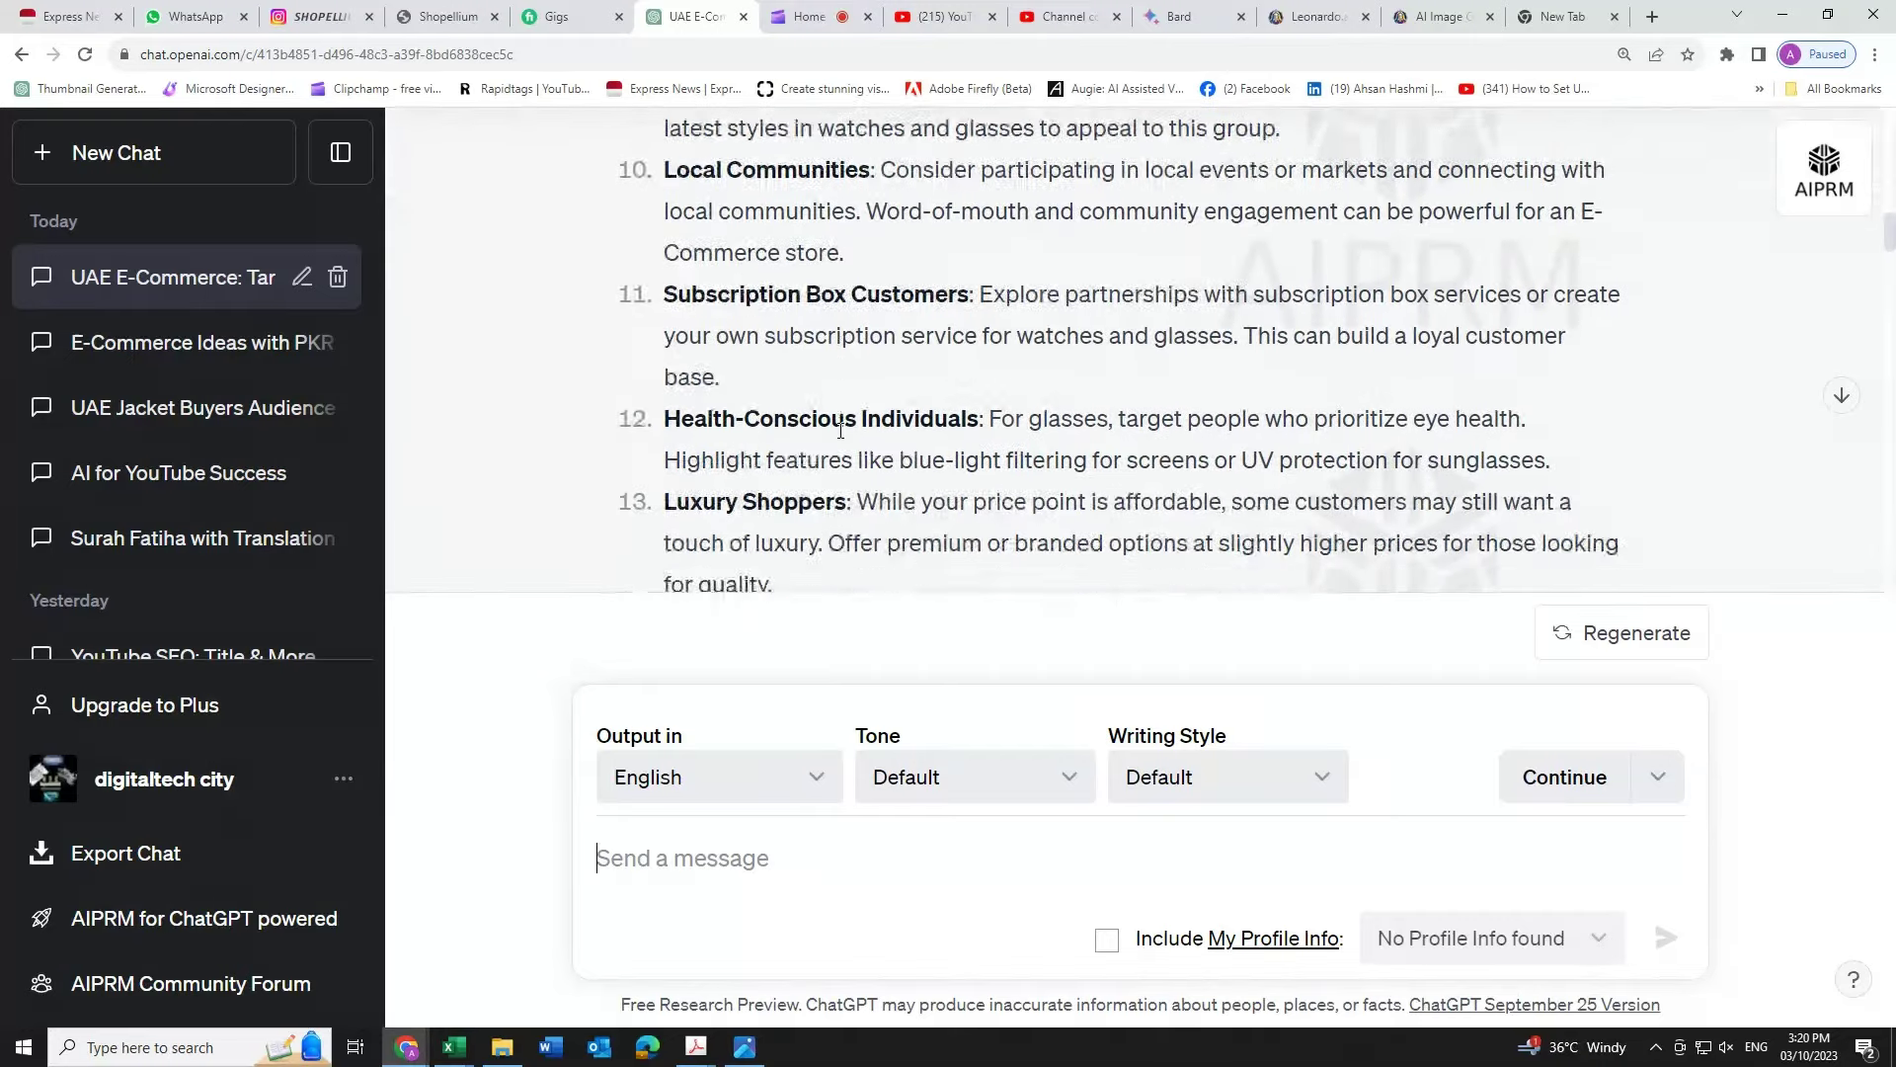
pyautogui.scroll(4, 972, 427)
pyautogui.scroll(3, 983, 430)
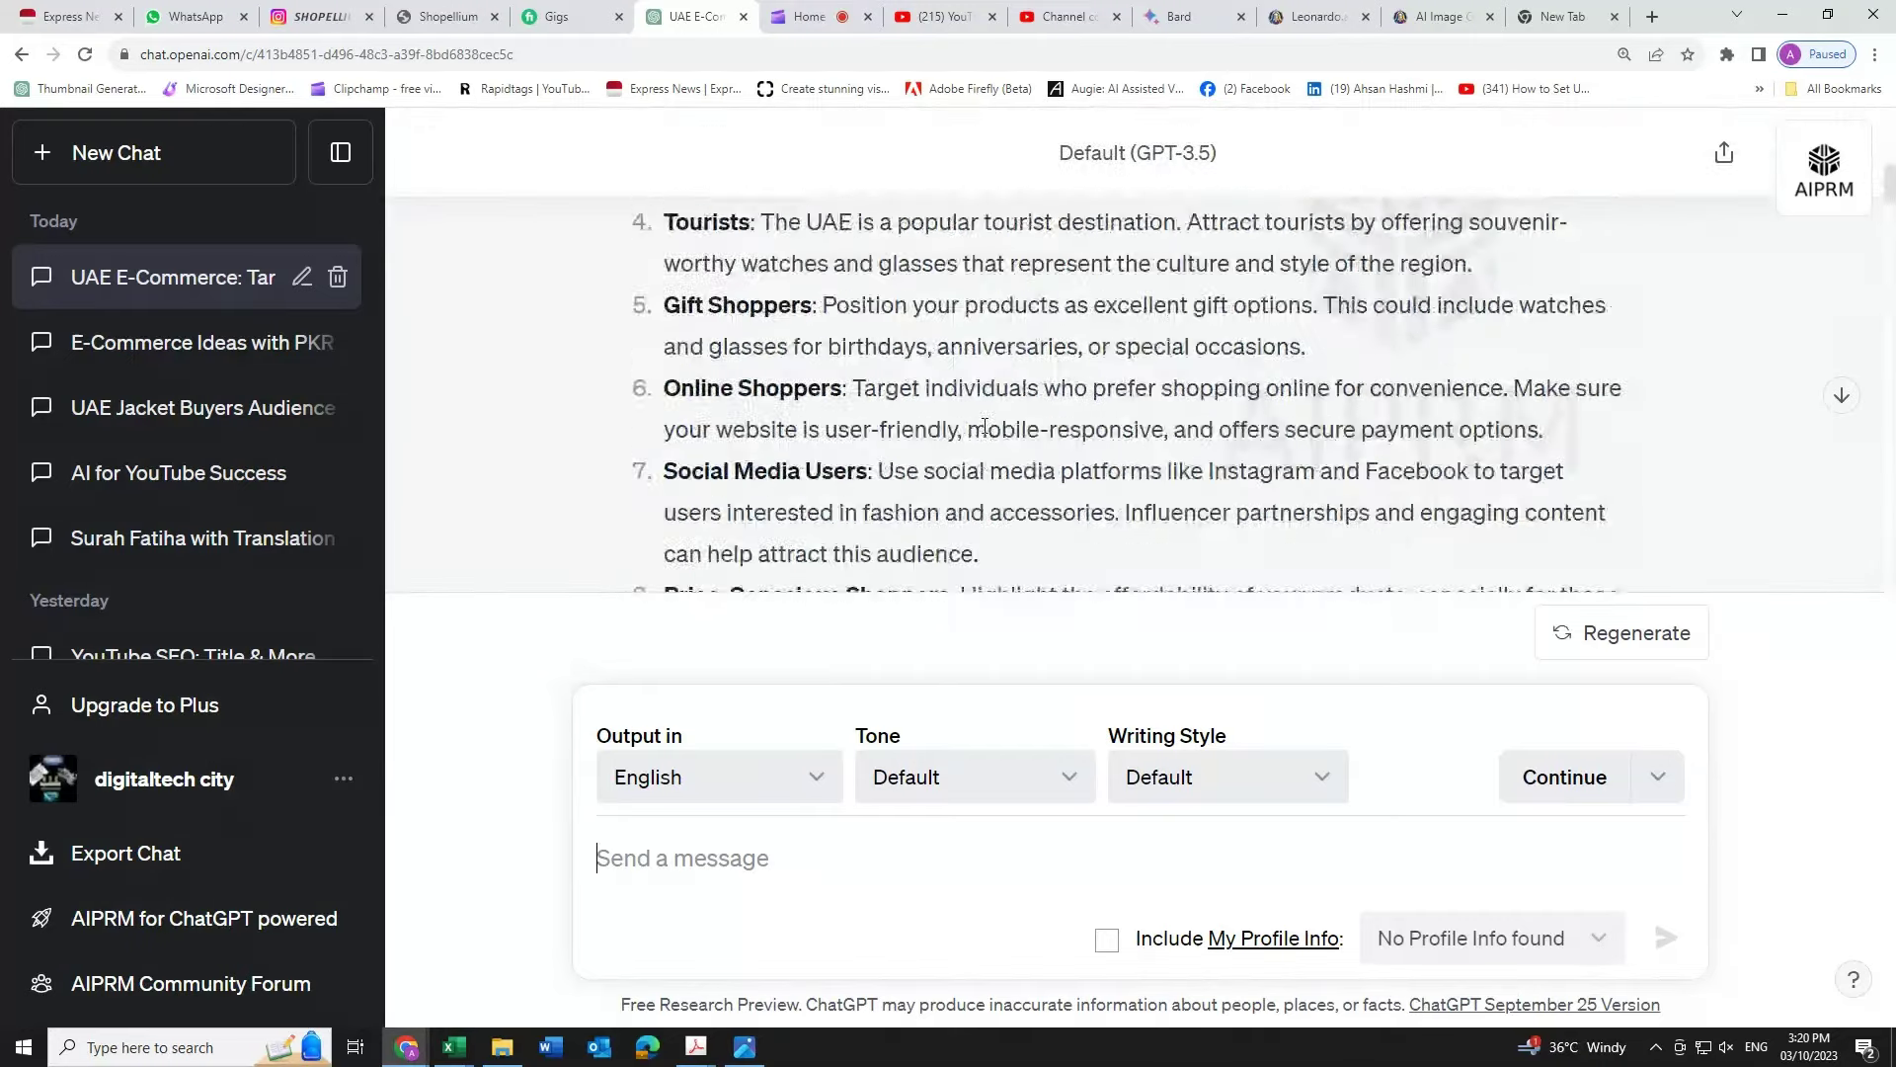
pyautogui.scroll(-3, 986, 433)
pyautogui.scroll(-3, 986, 432)
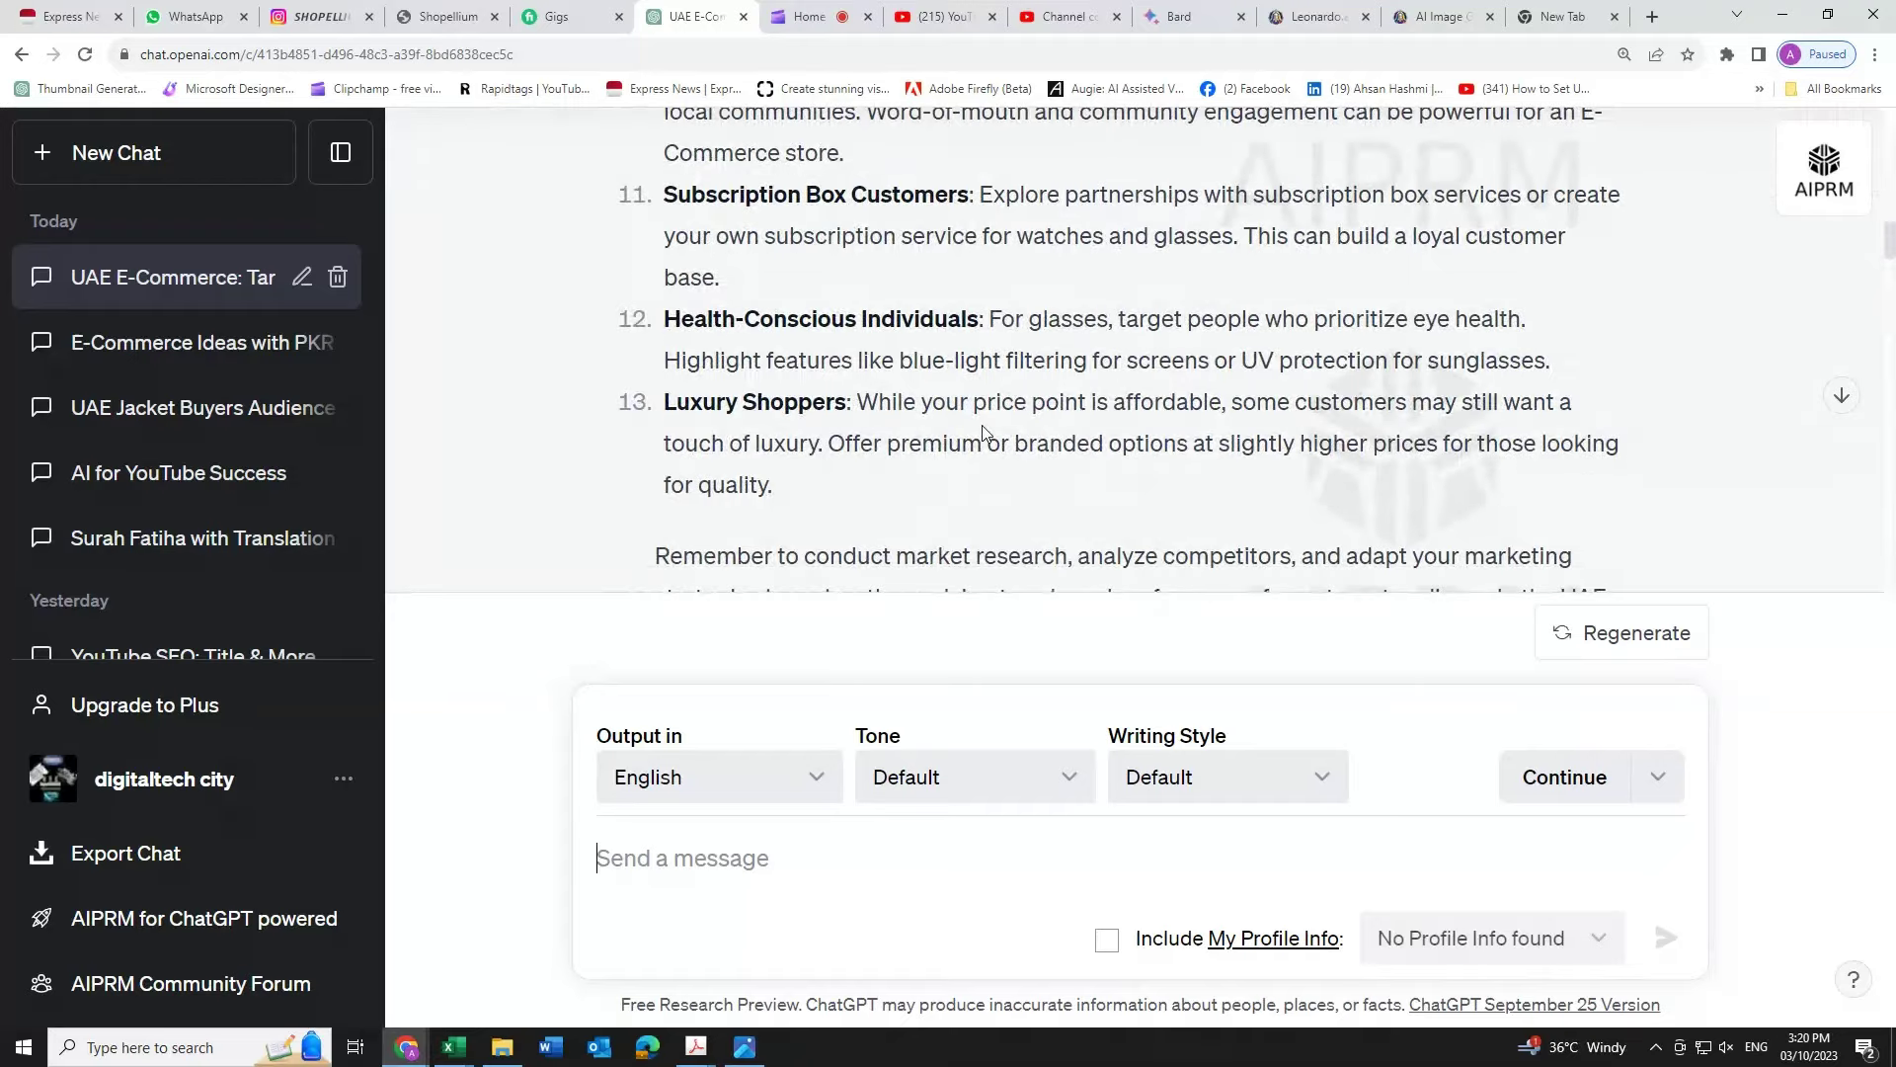
pyautogui.scroll(12, 982, 425)
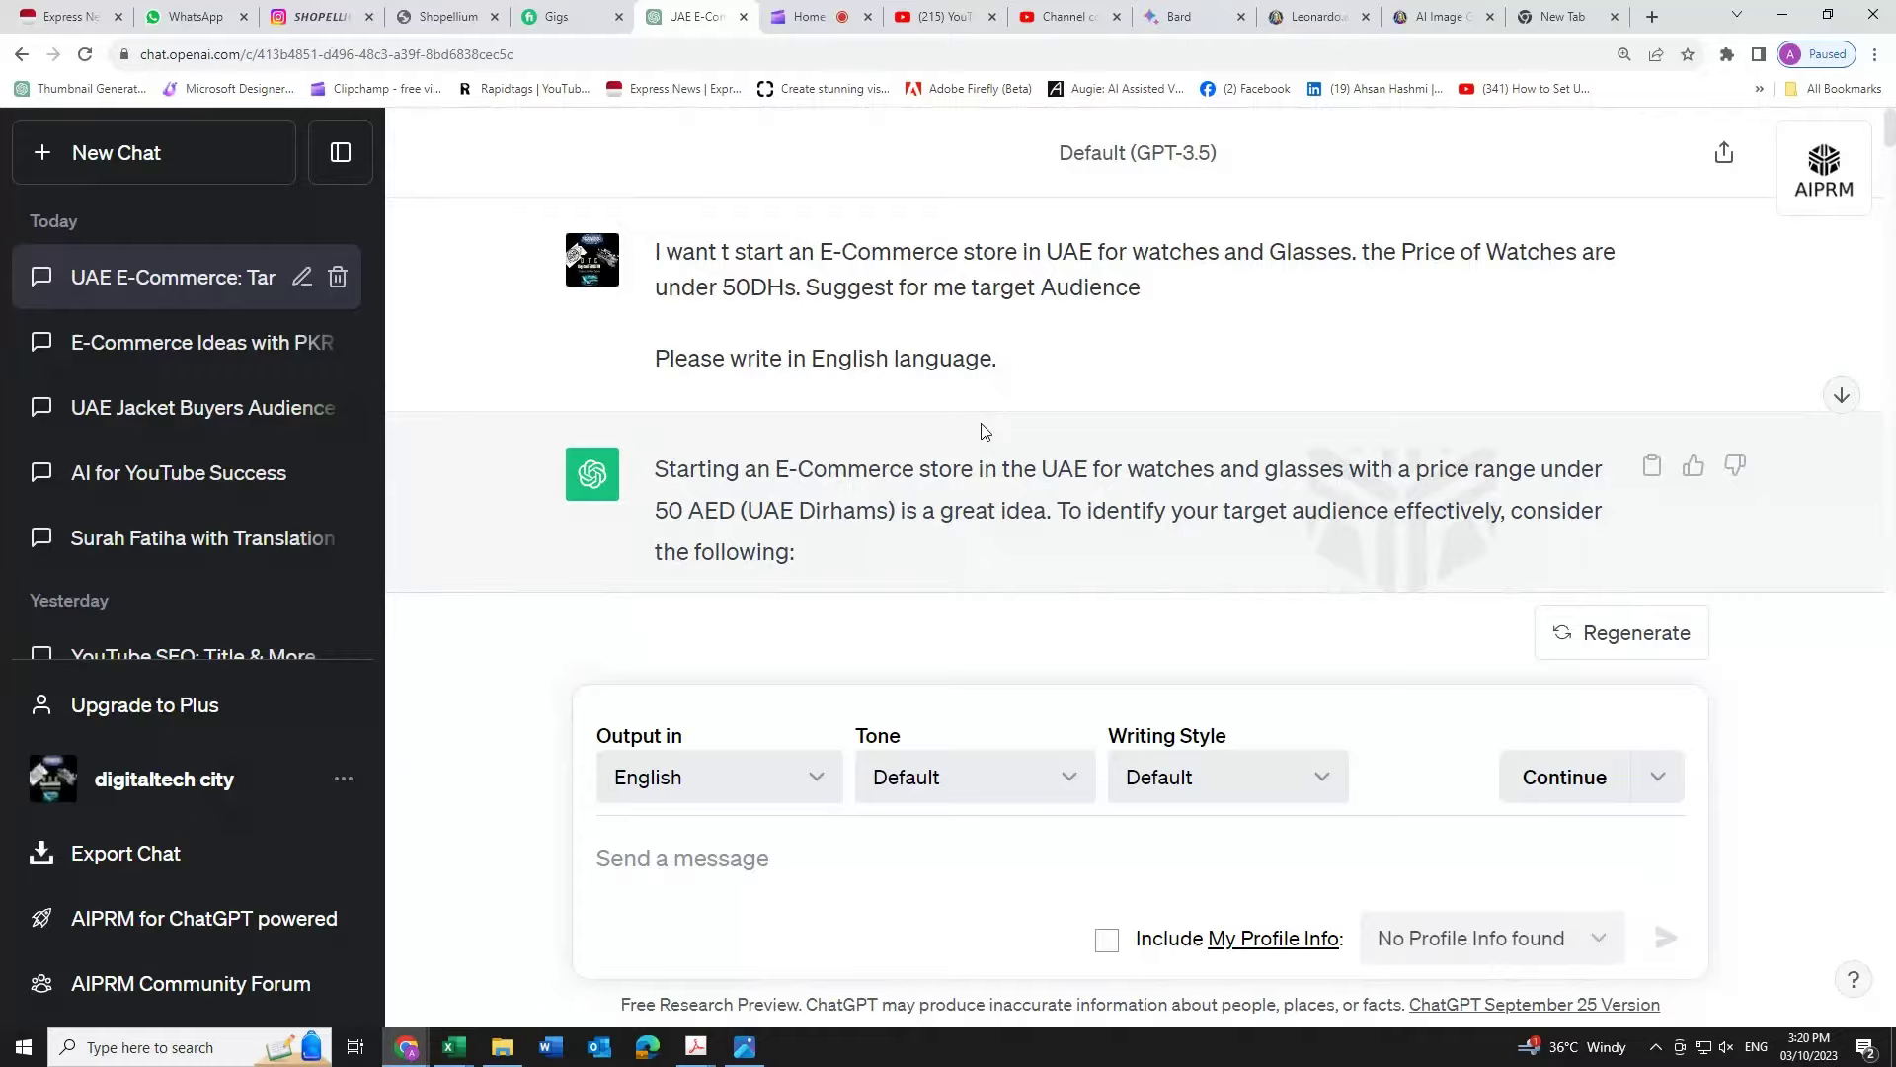
pyautogui.scroll(-10, 983, 430)
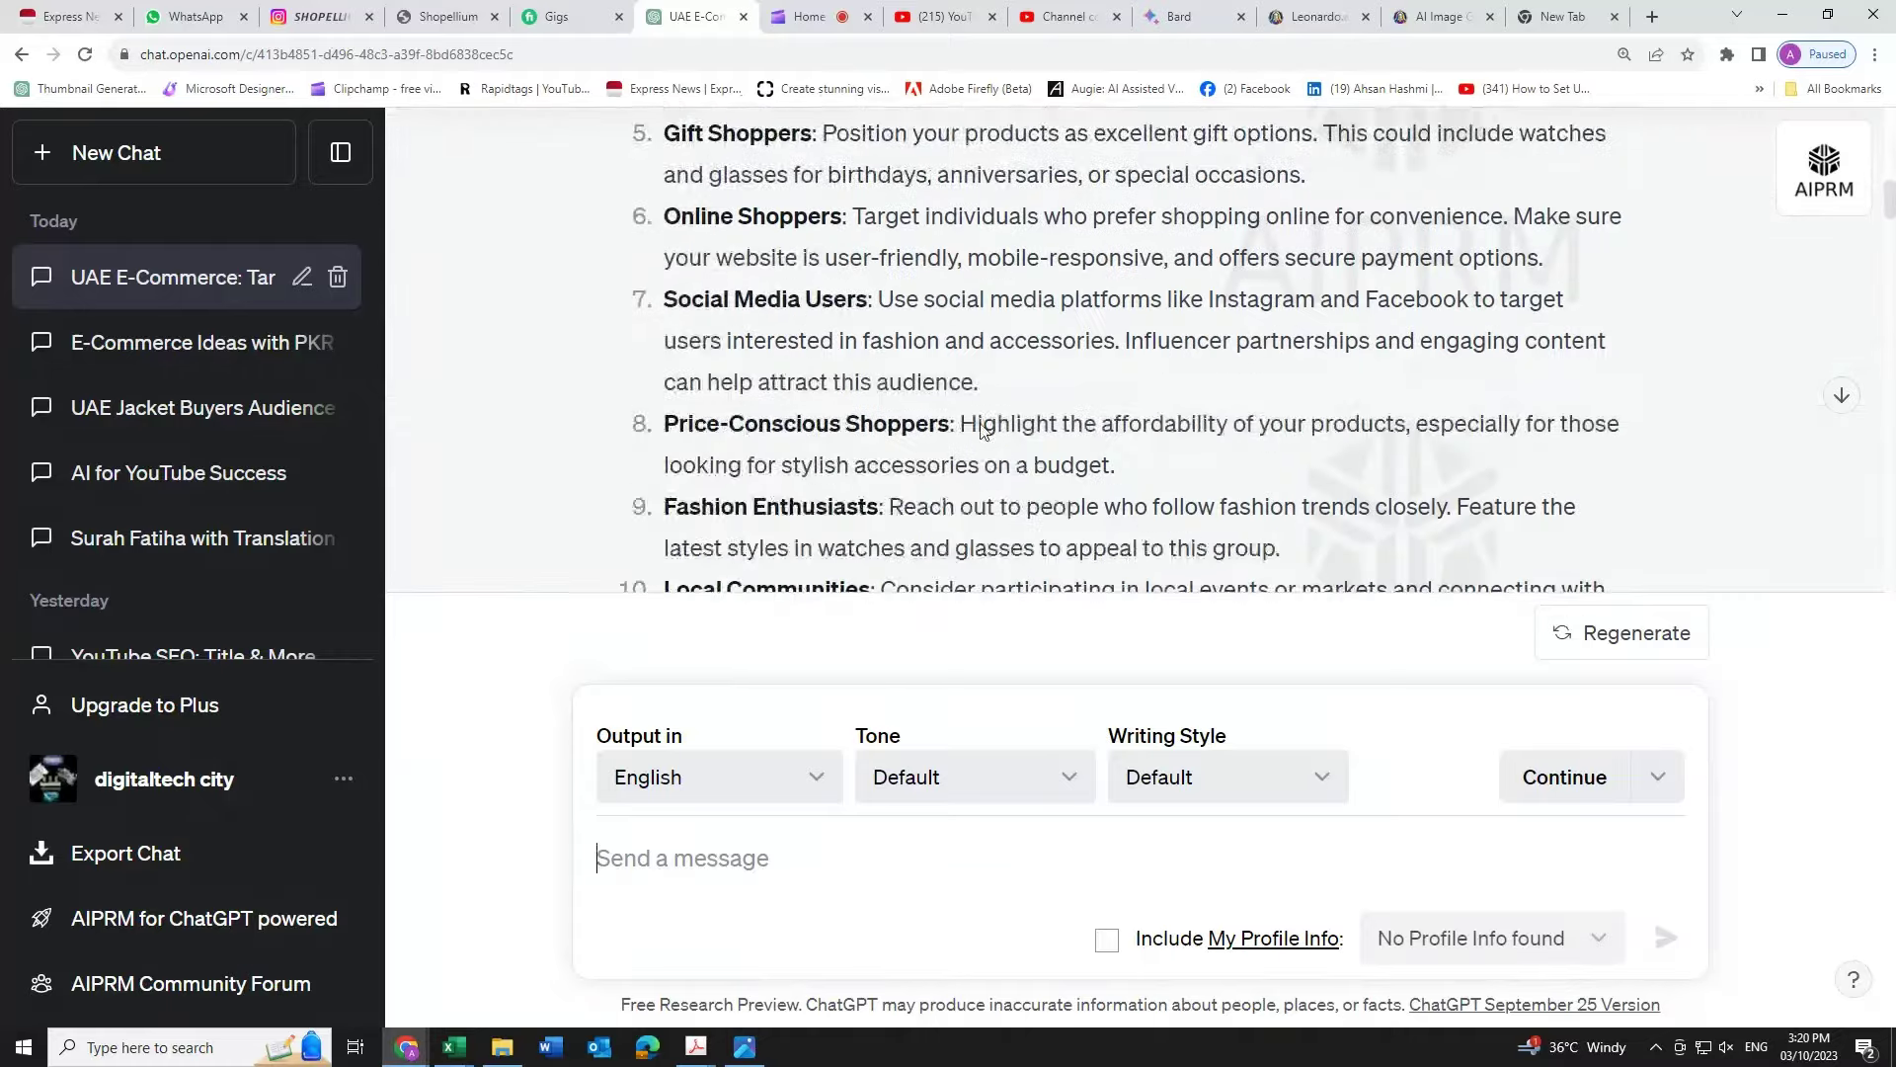
pyautogui.scroll(-5, 980, 422)
pyautogui.scroll(10, 983, 429)
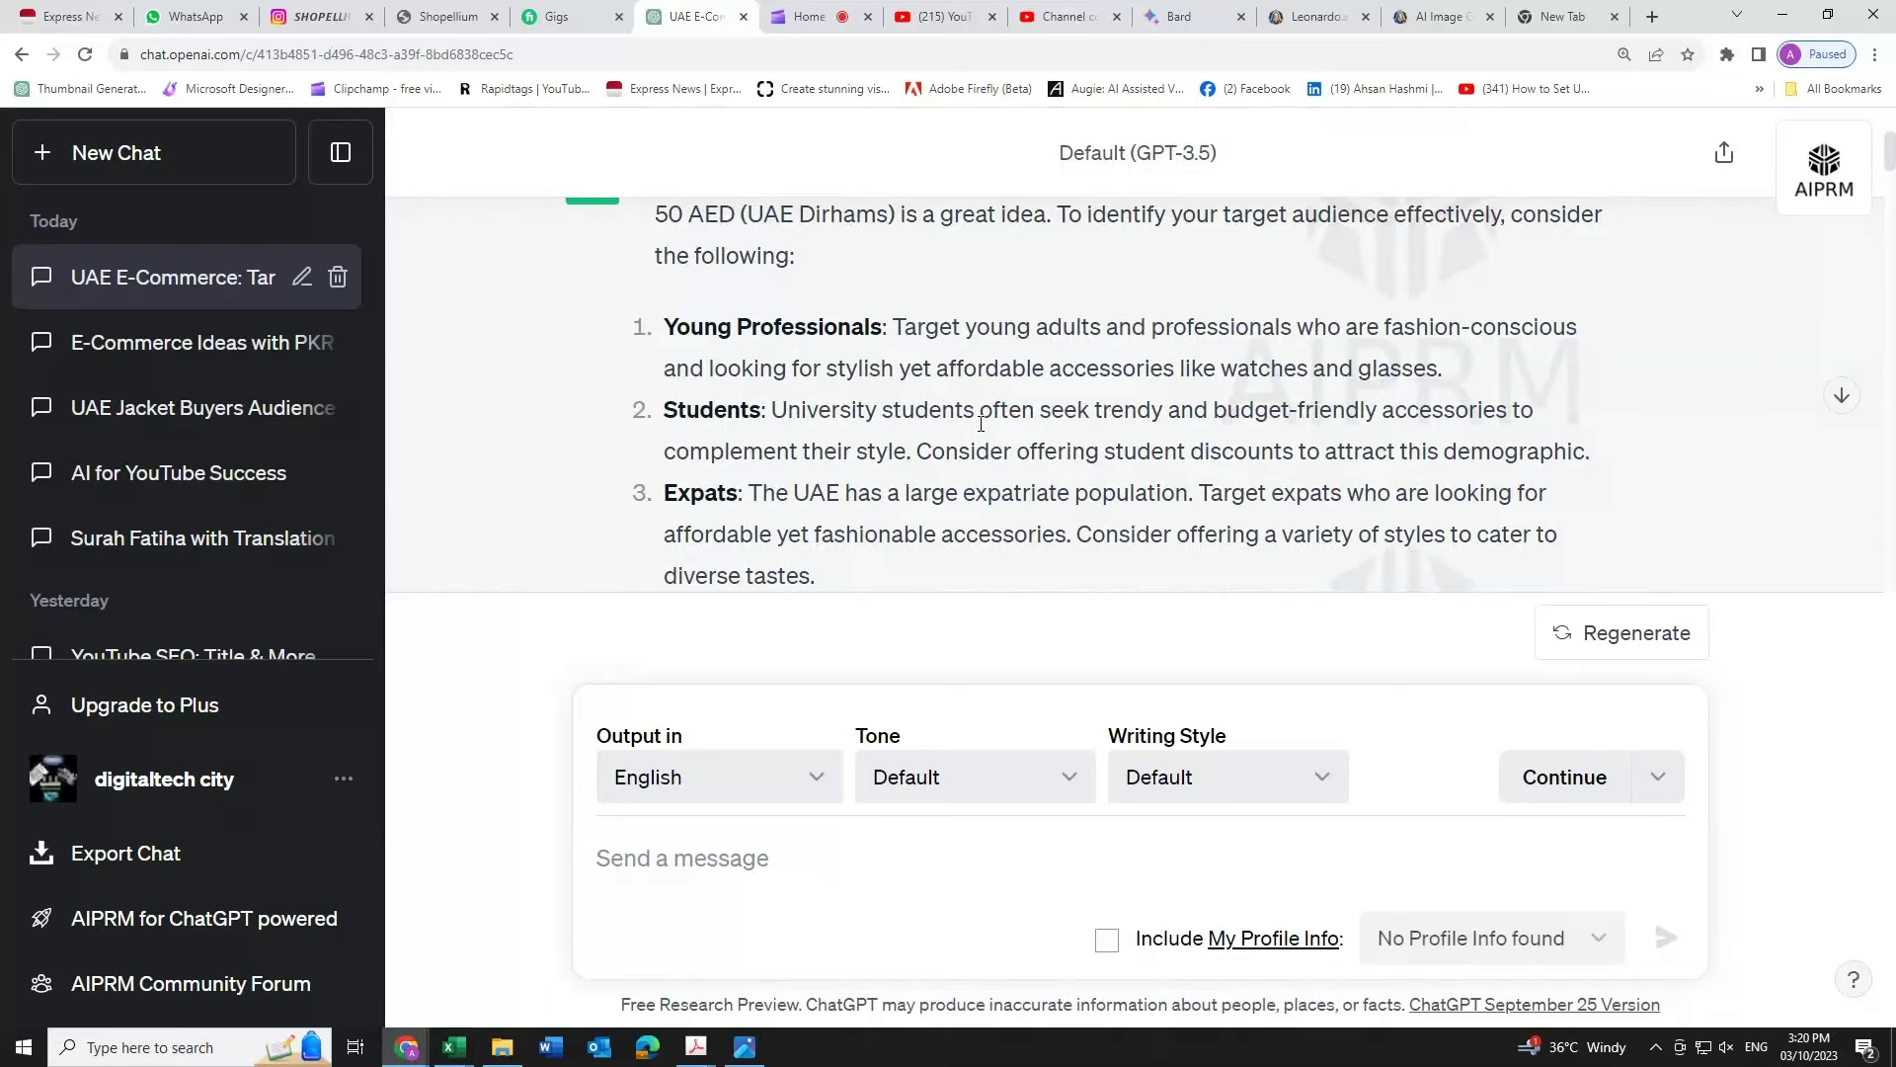
pyautogui.scroll(-8, 978, 422)
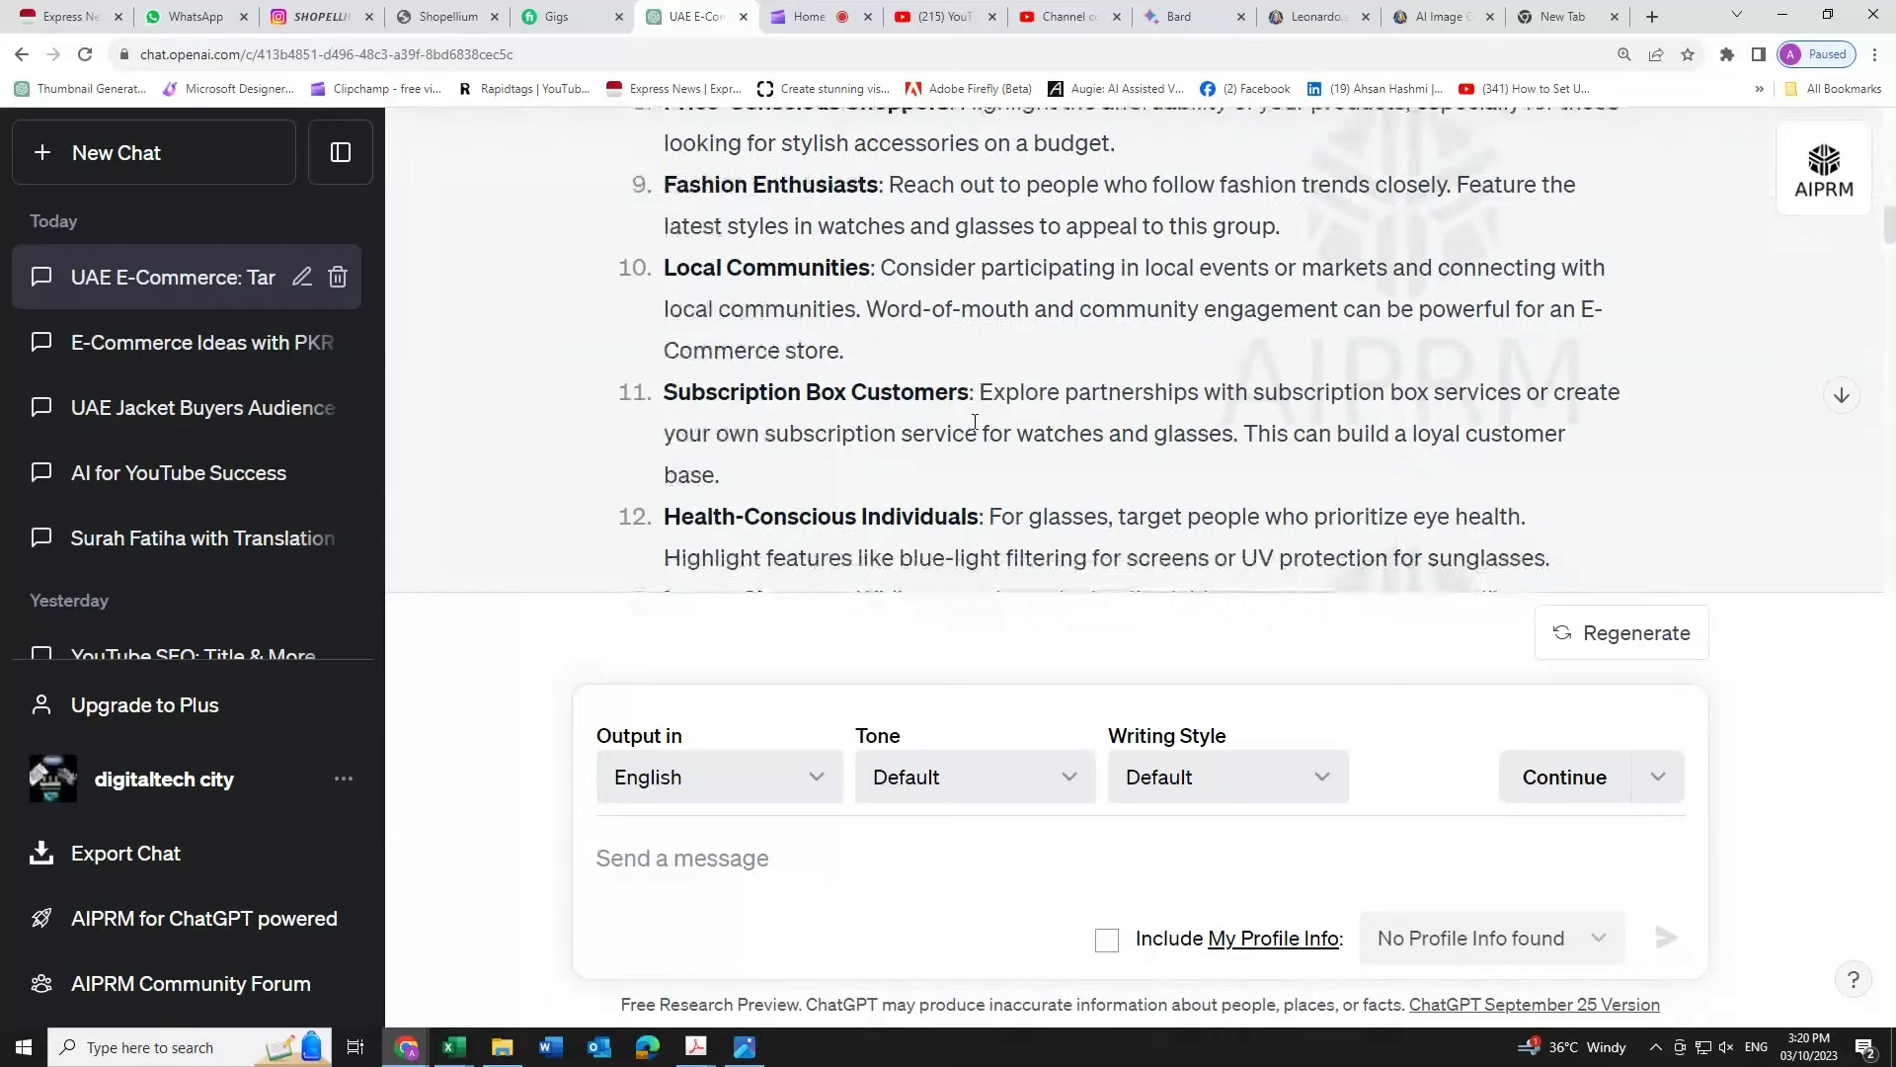
pyautogui.scroll(-4, 975, 421)
# Step: Copy the image description of the wristwatch and eyeglasses from the sample Facebook ad for young professionals
pyautogui.scroll(-10, 987, 425)
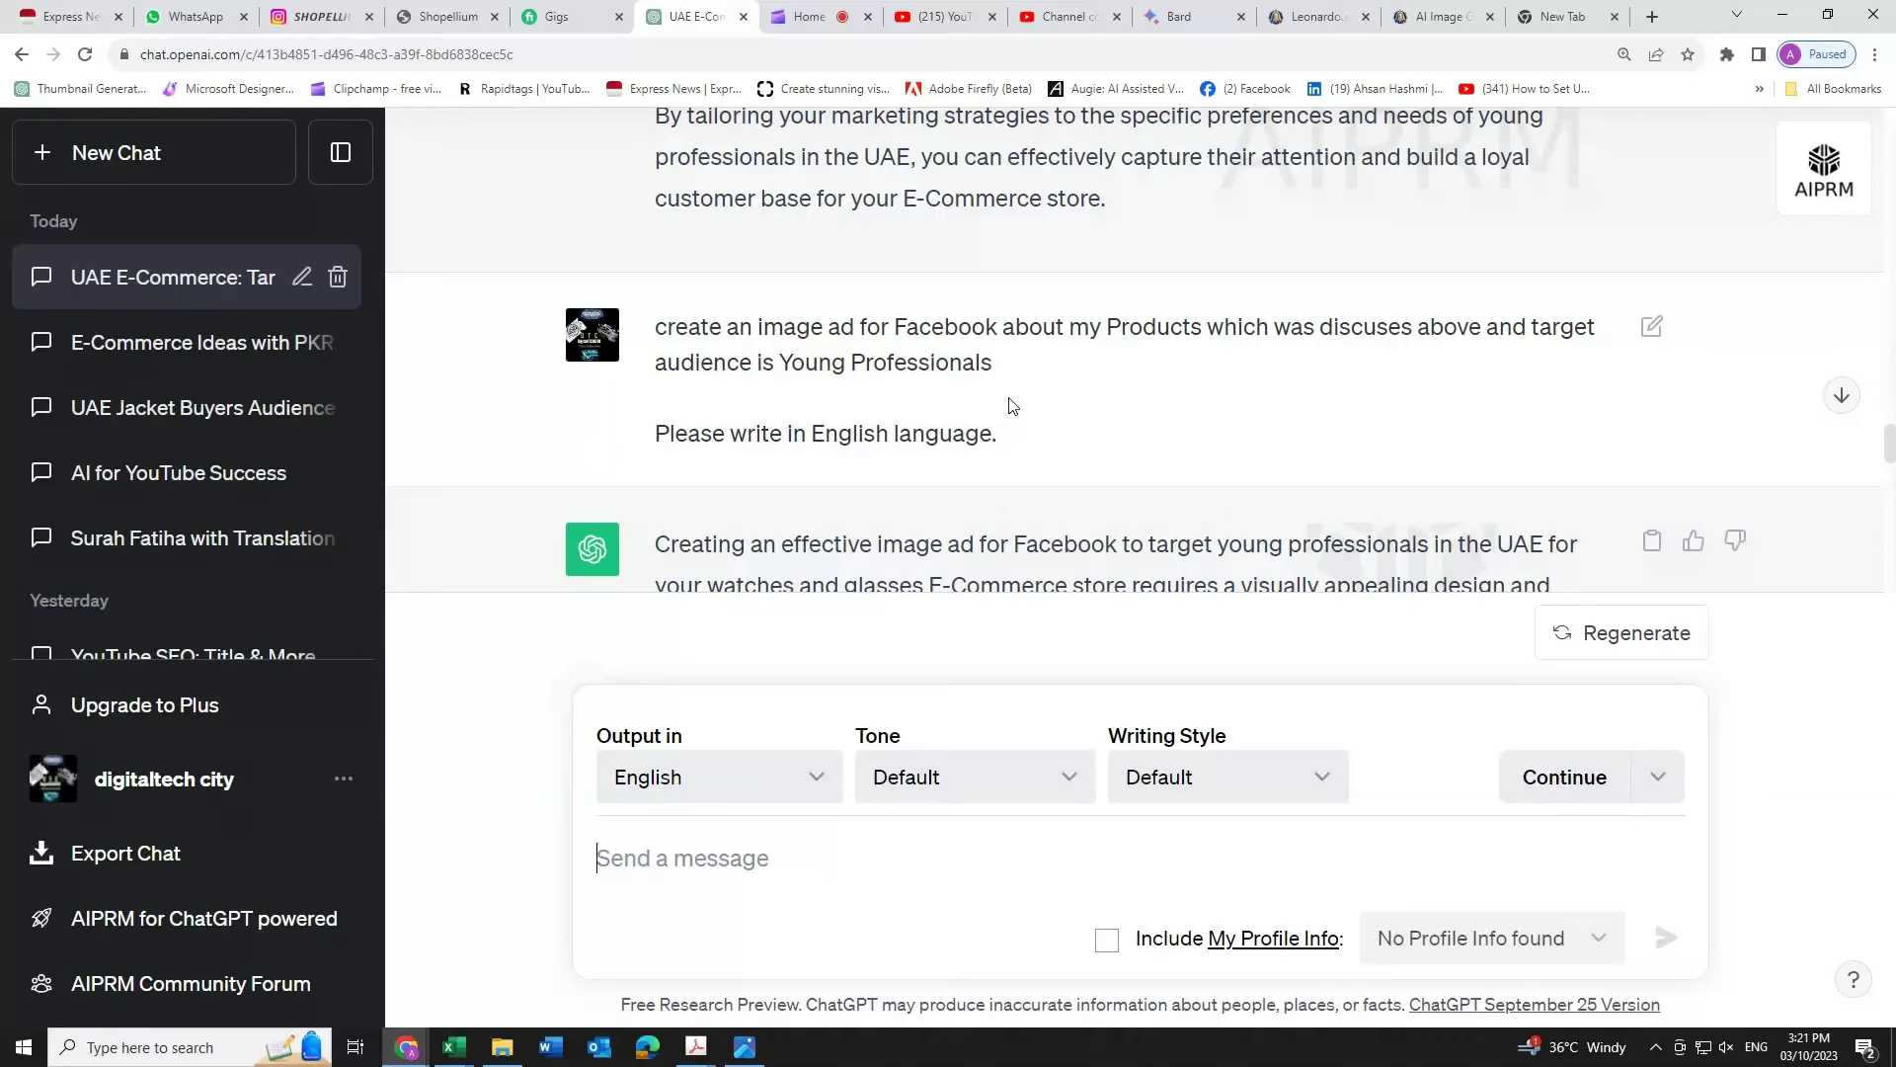
pyautogui.scroll(-2, 1007, 399)
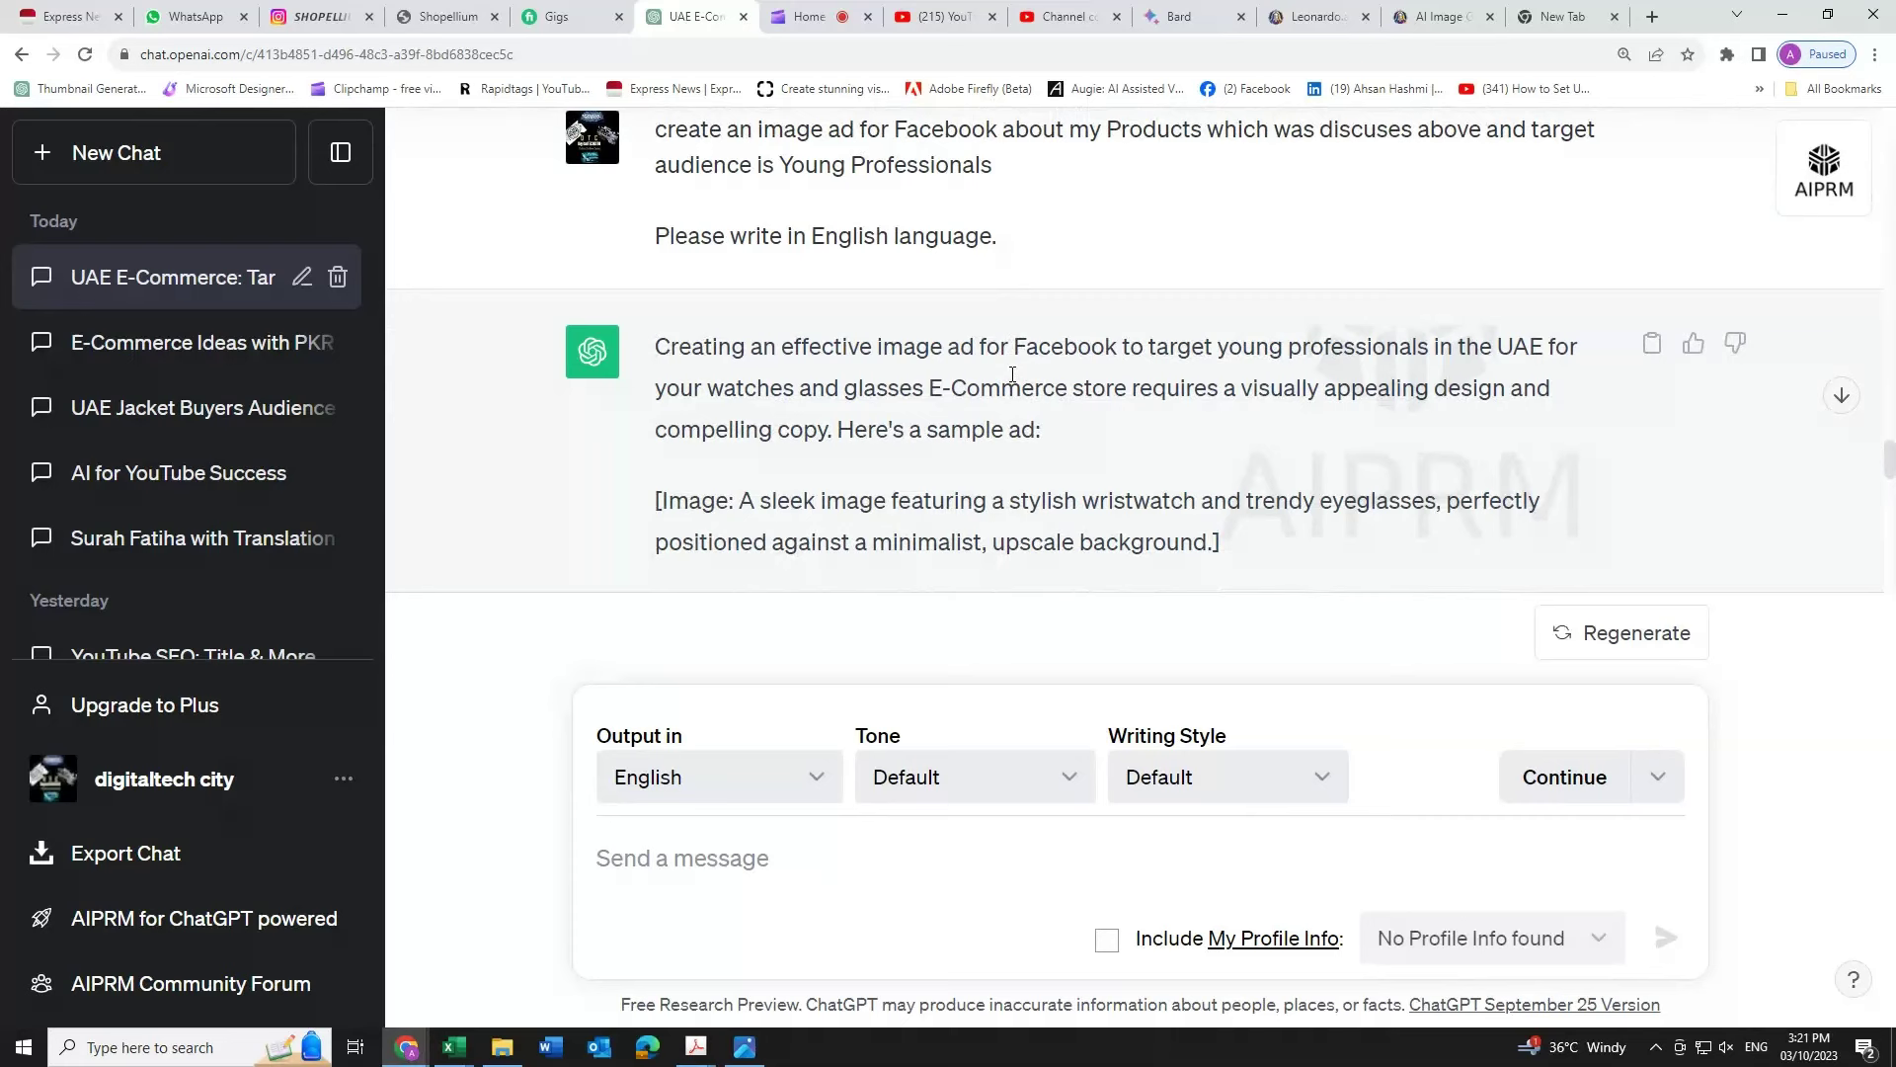
pyautogui.scroll(-1, 1012, 374)
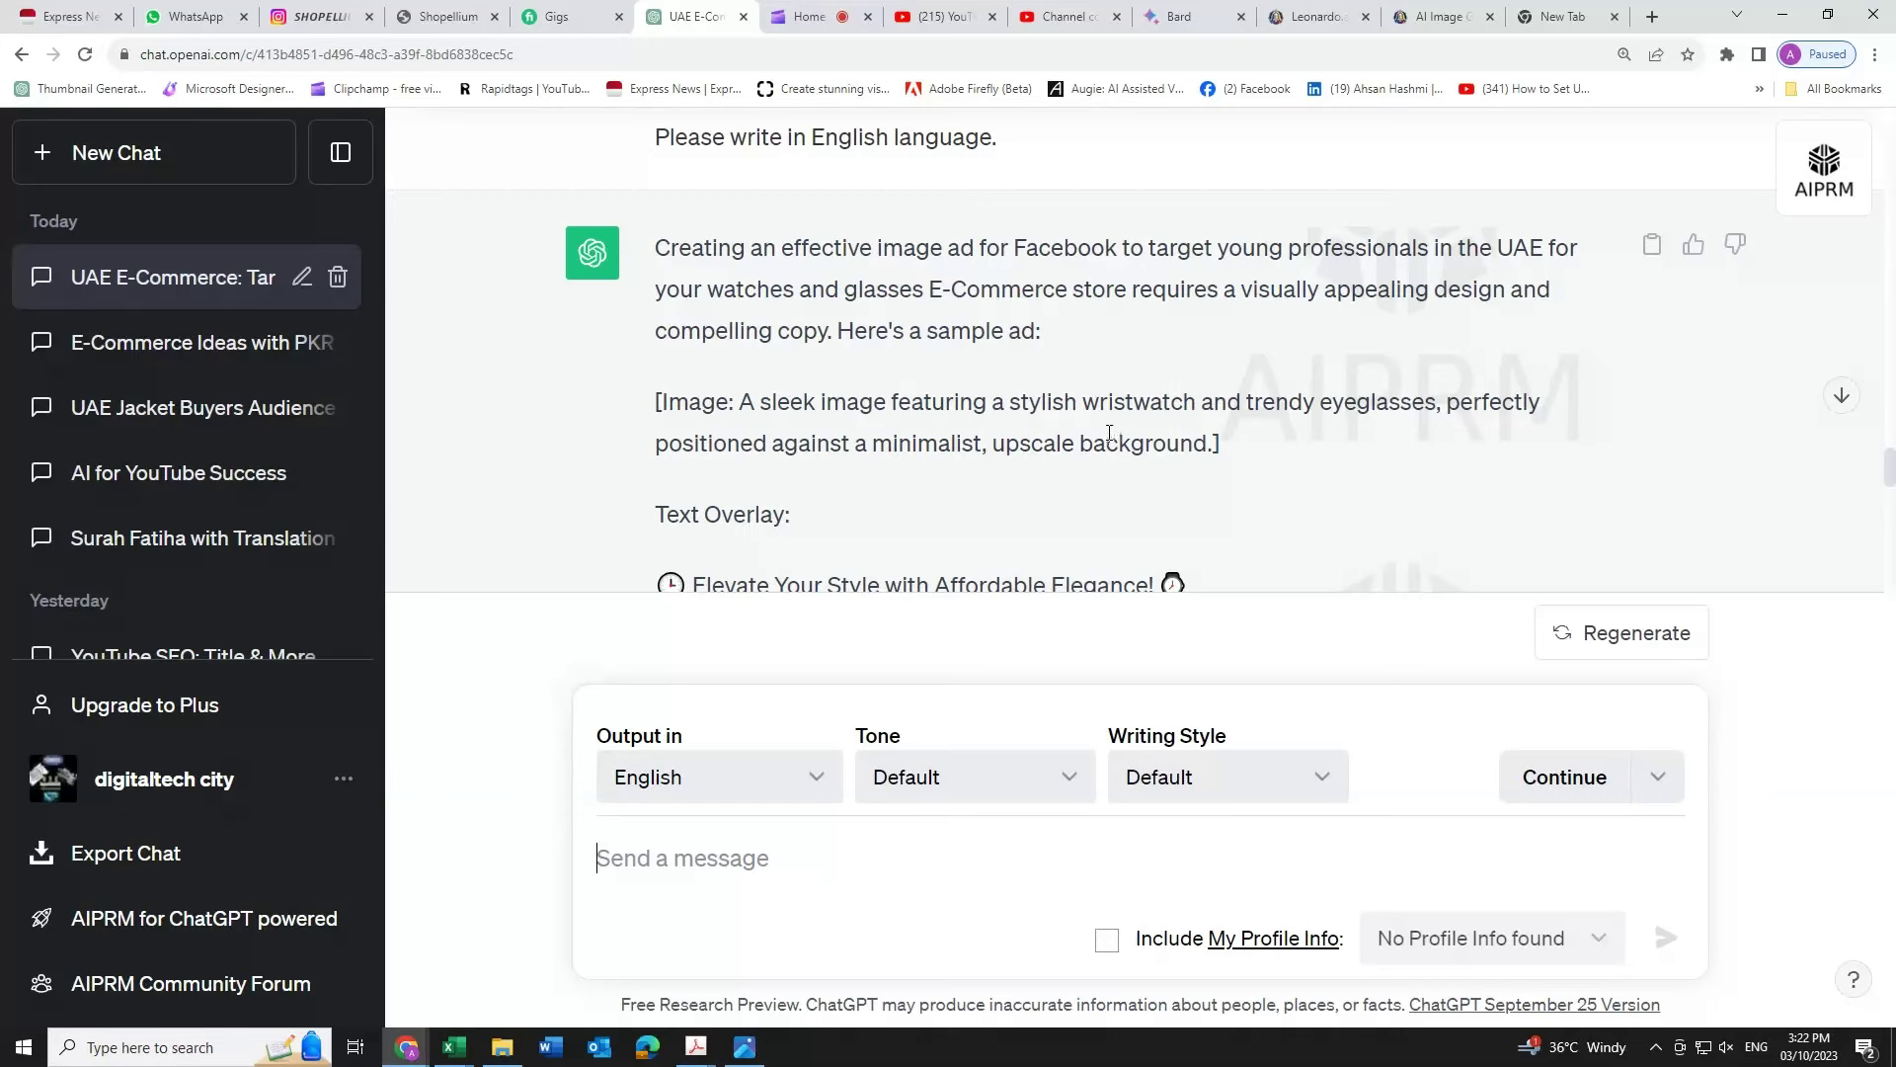
pyautogui.moveTo(1210, 443); pyautogui.dragTo(738, 402)
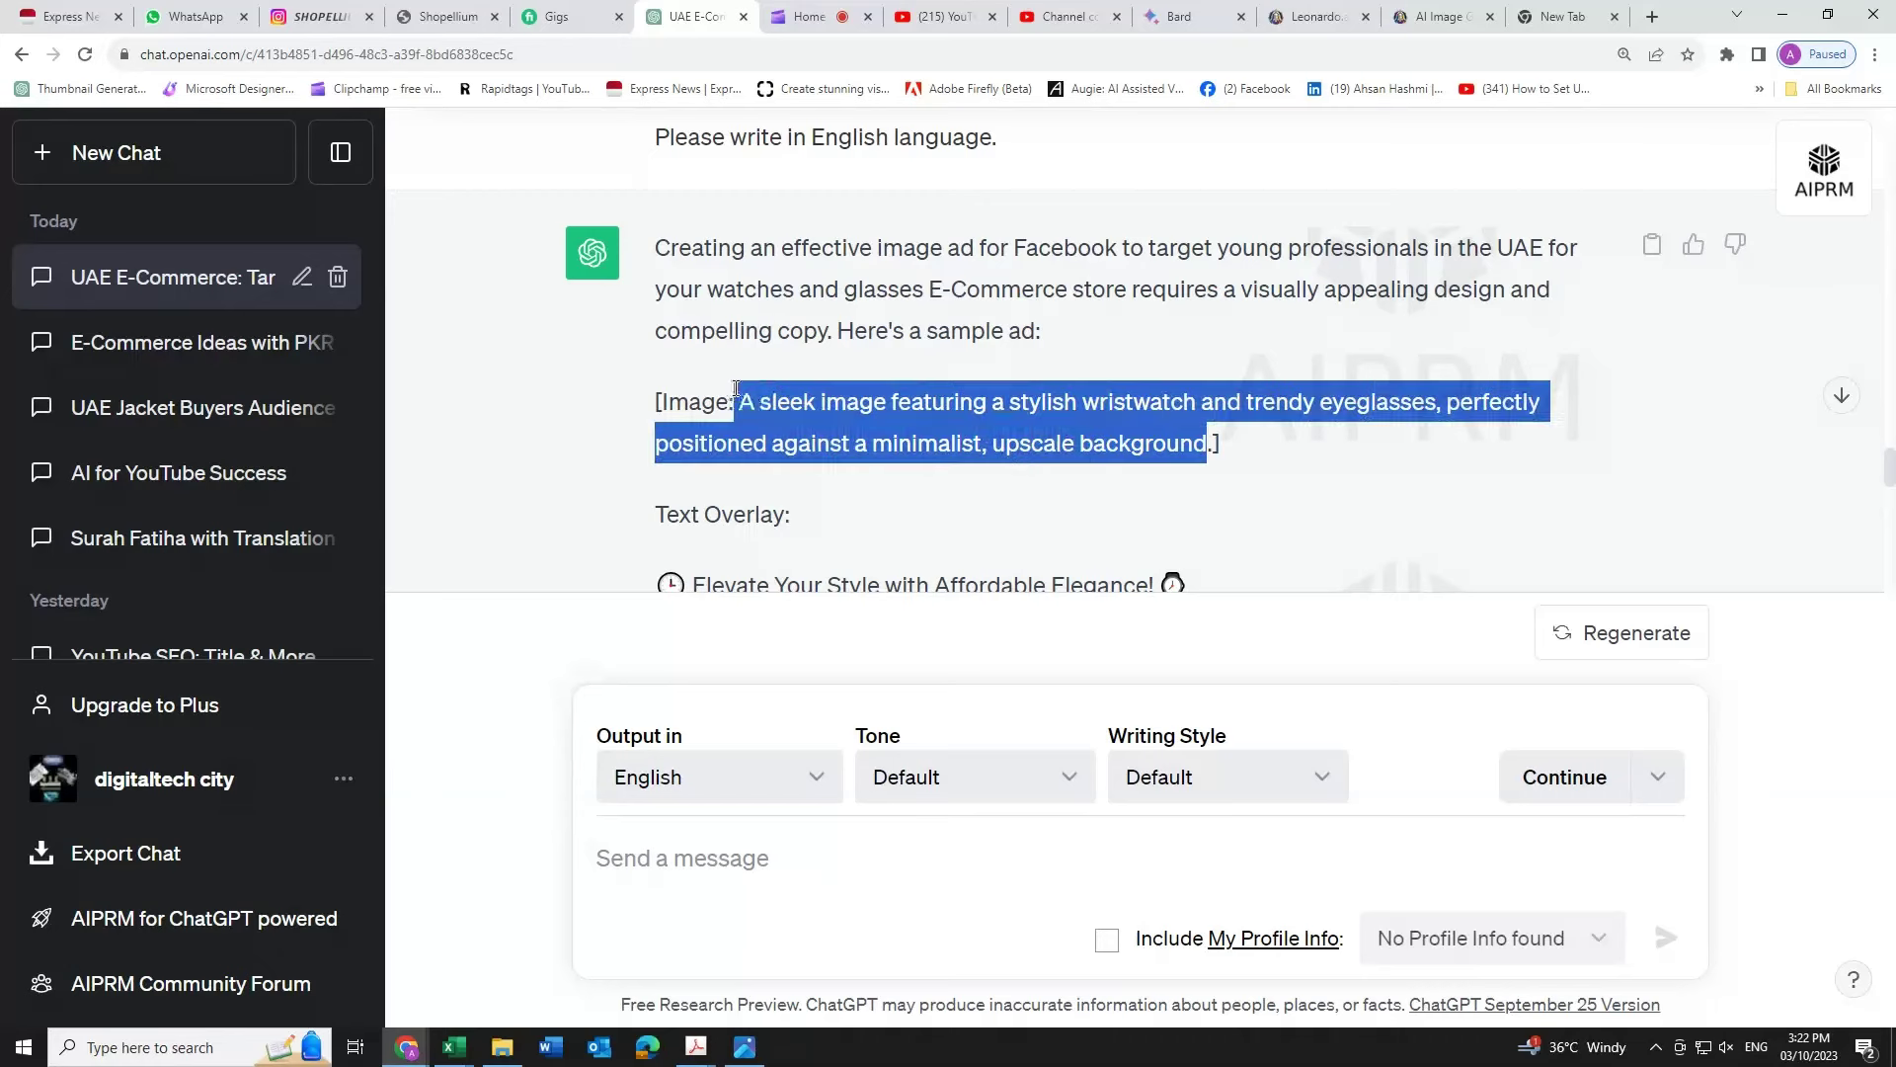
pyautogui.rightClick(764, 391)
pyautogui.click(806, 403)
# Step: View the wristwatch and eyeglasses images generated in Leonardo.Ai and the finished Facebook ad image in Photos
pyautogui.click(1437, 17)
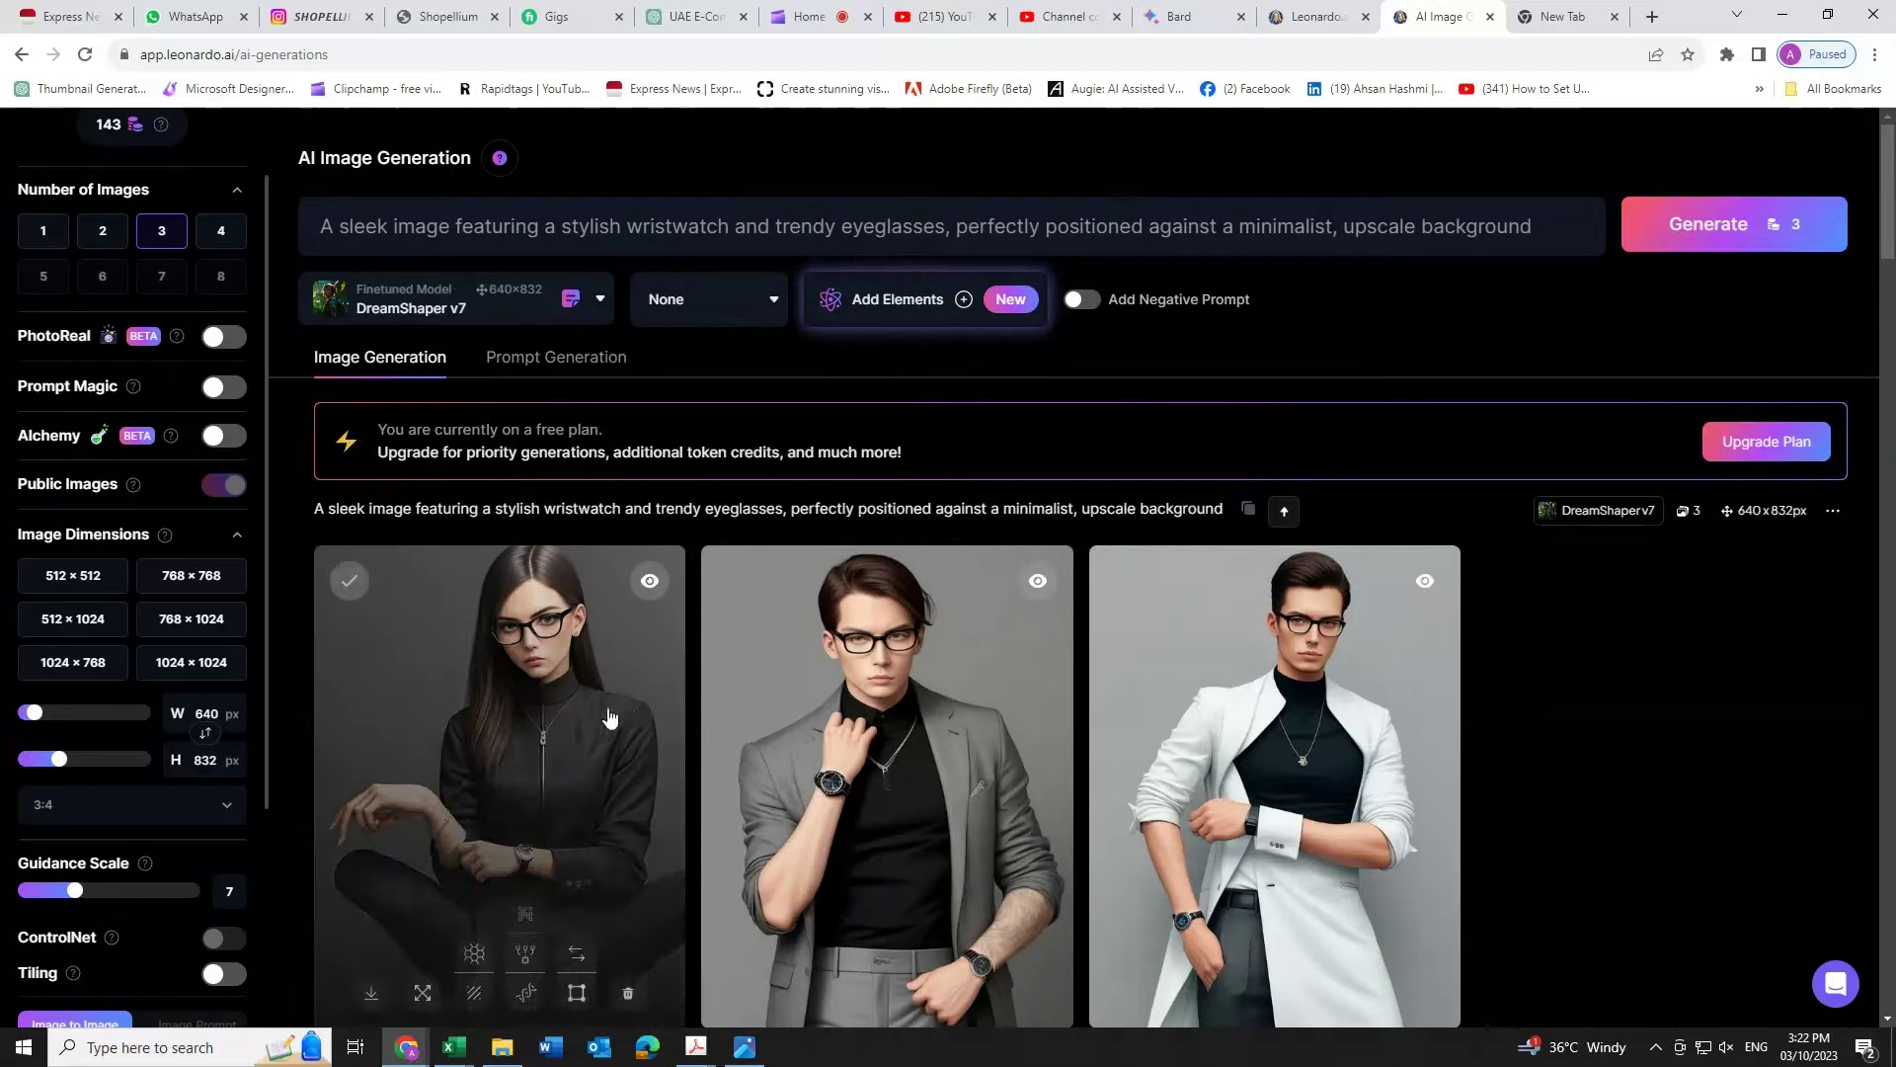
pyautogui.scroll(-3, 707, 682)
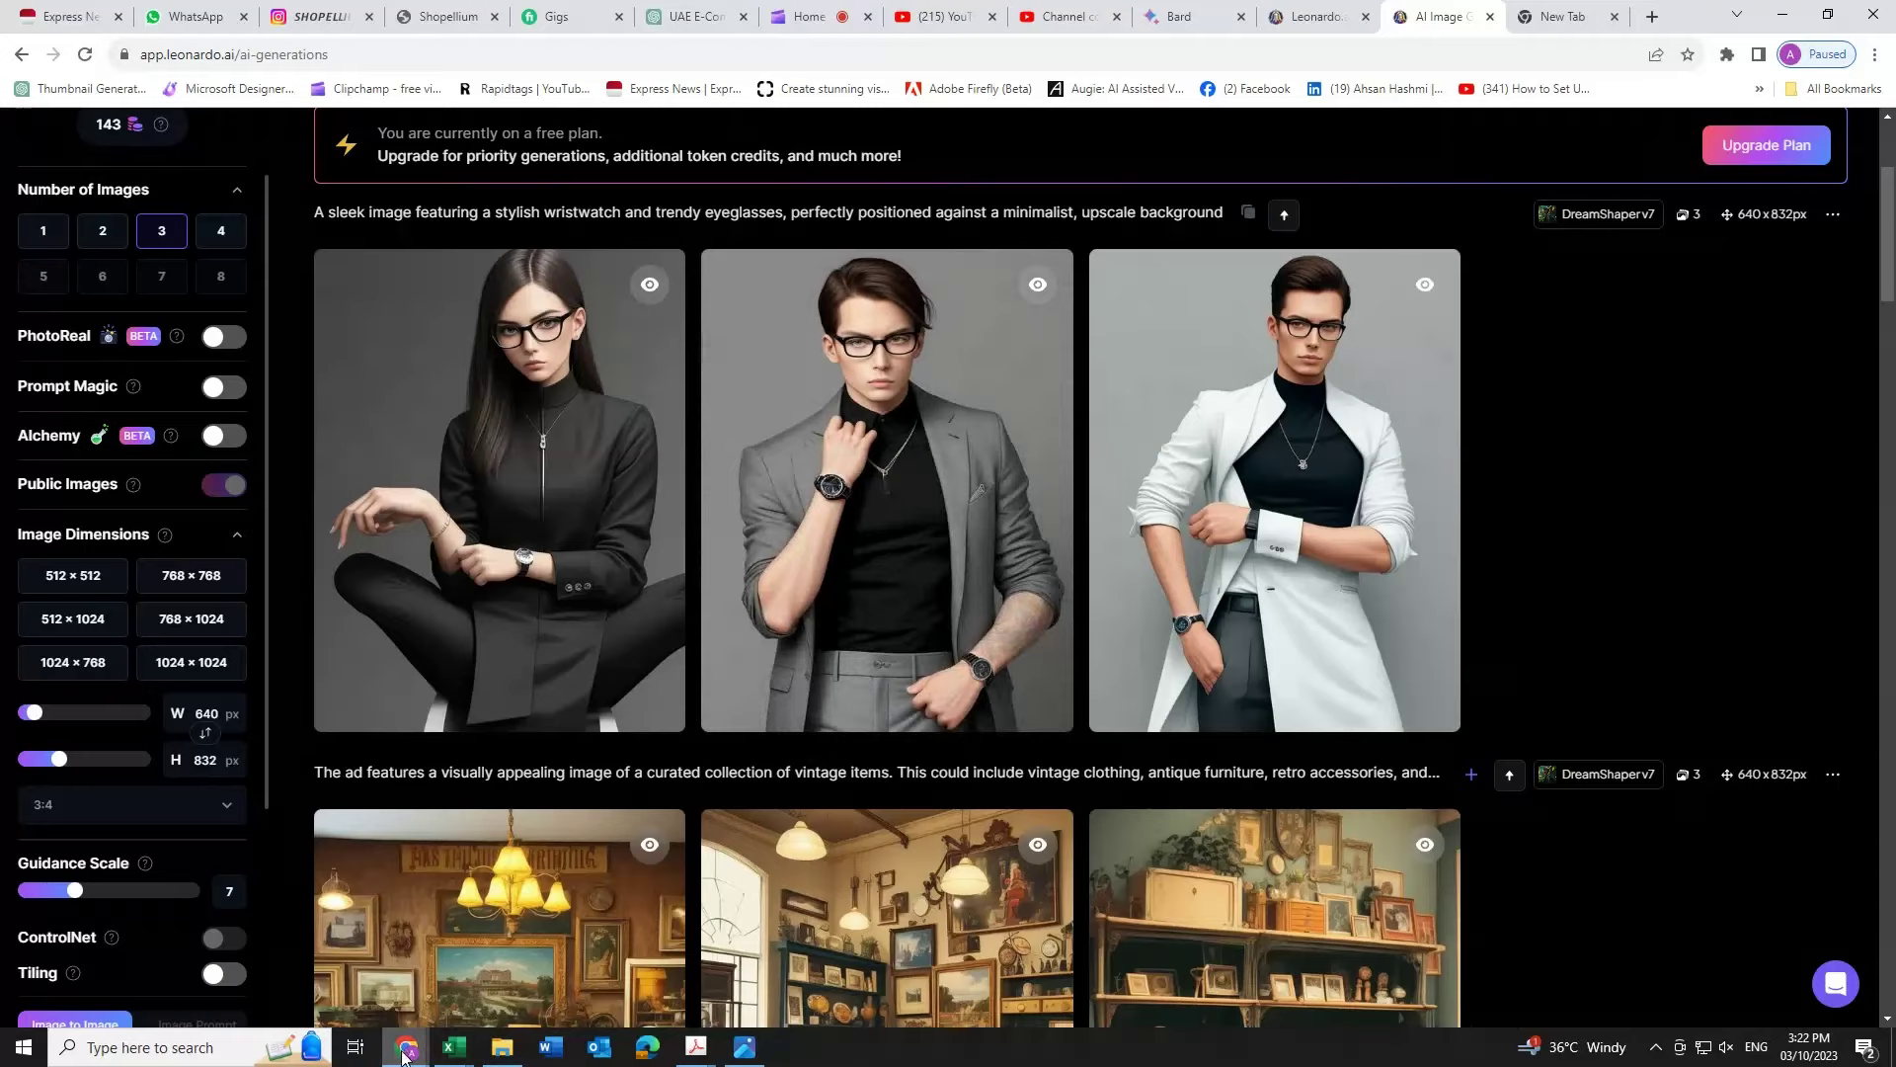
pyautogui.moveTo(405, 1056)
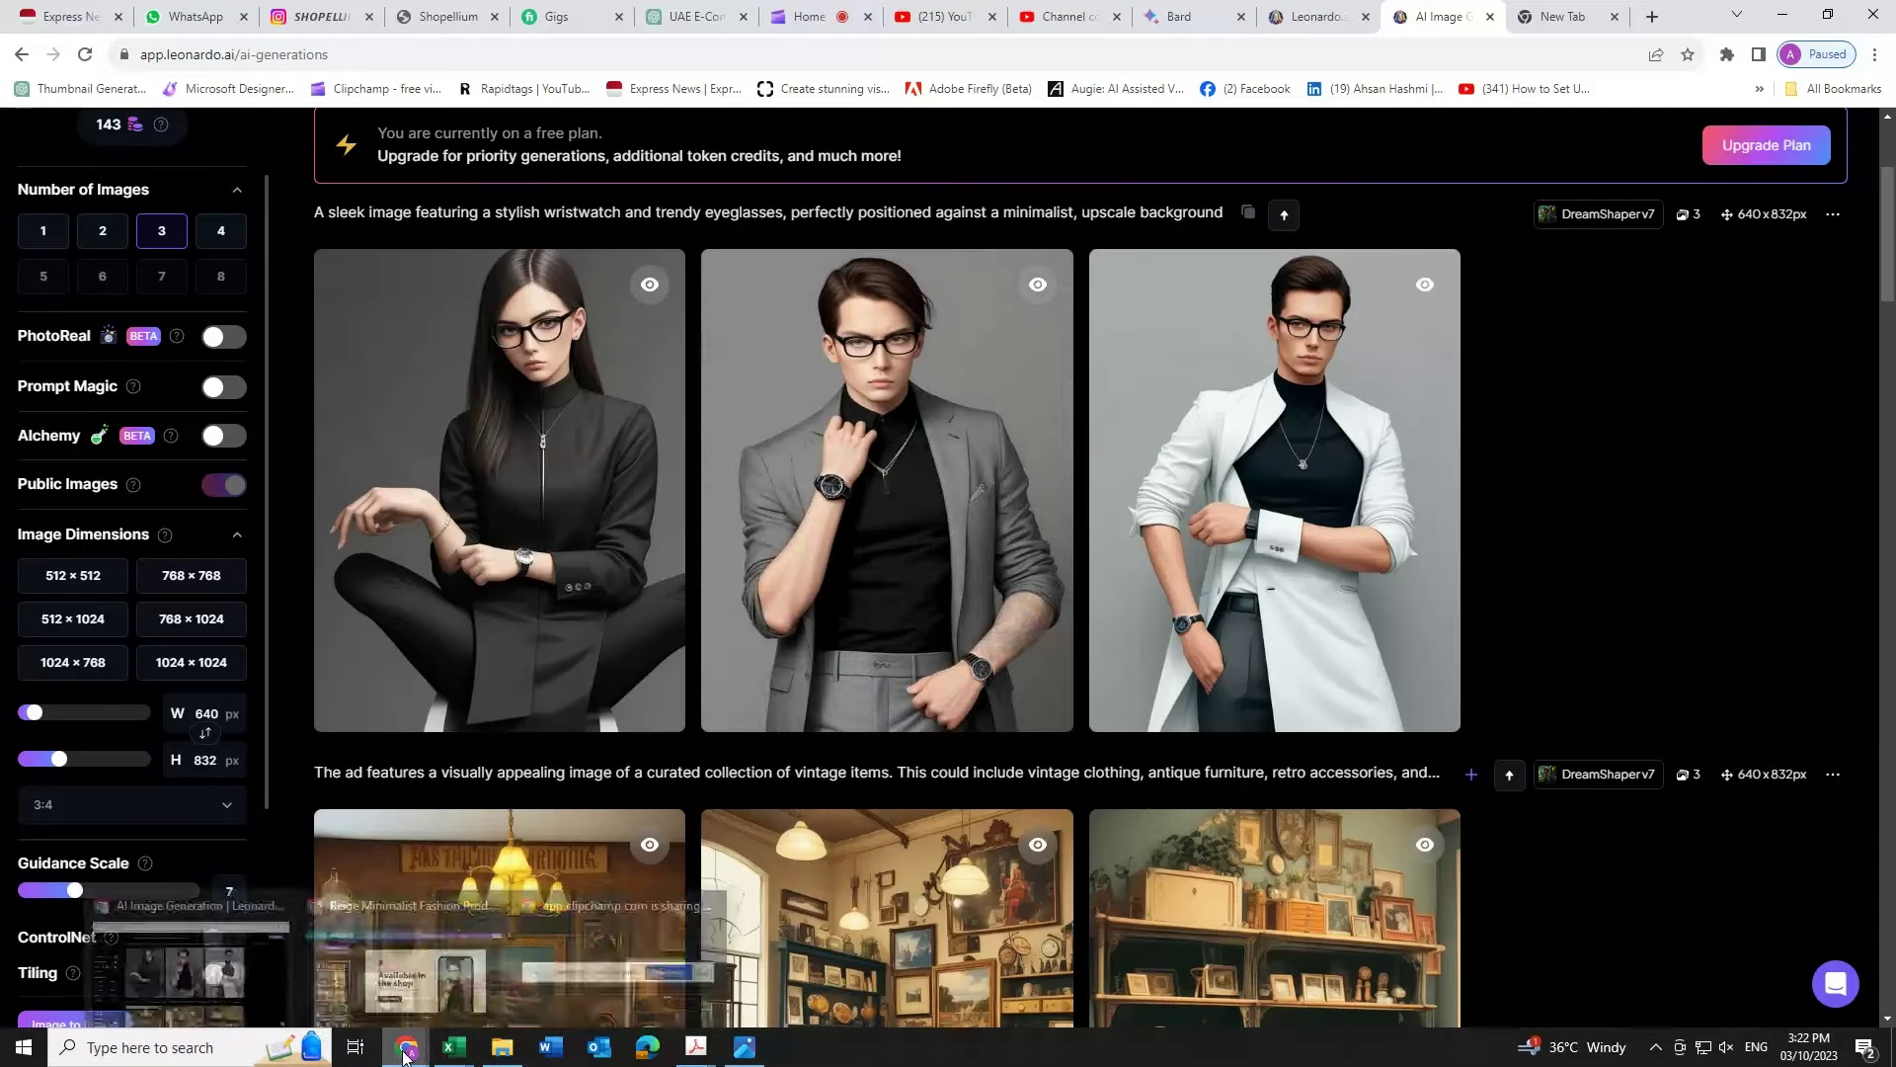
pyautogui.click(746, 1050)
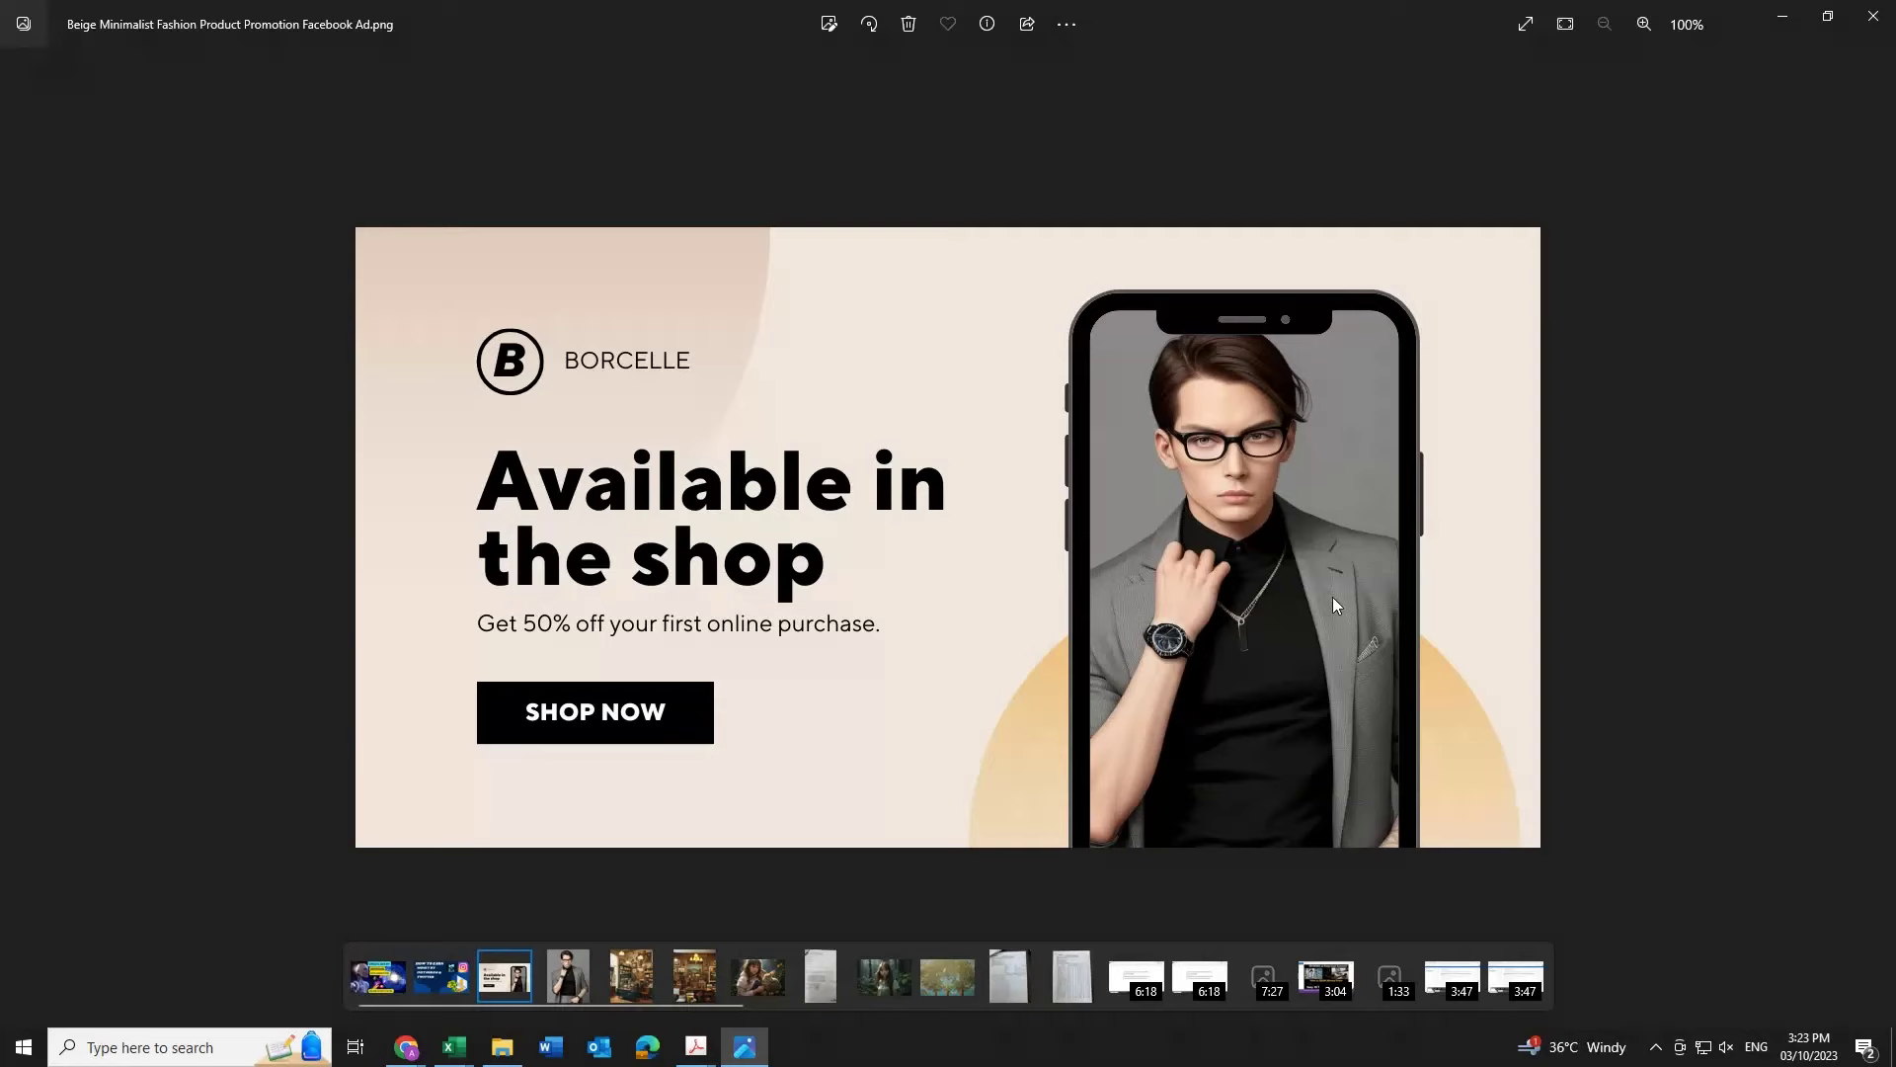
# Step: Compare the sample ad's text overlay in ChatGPT with the finished Facebook ad image in Photos
pyautogui.moveTo(406, 1047)
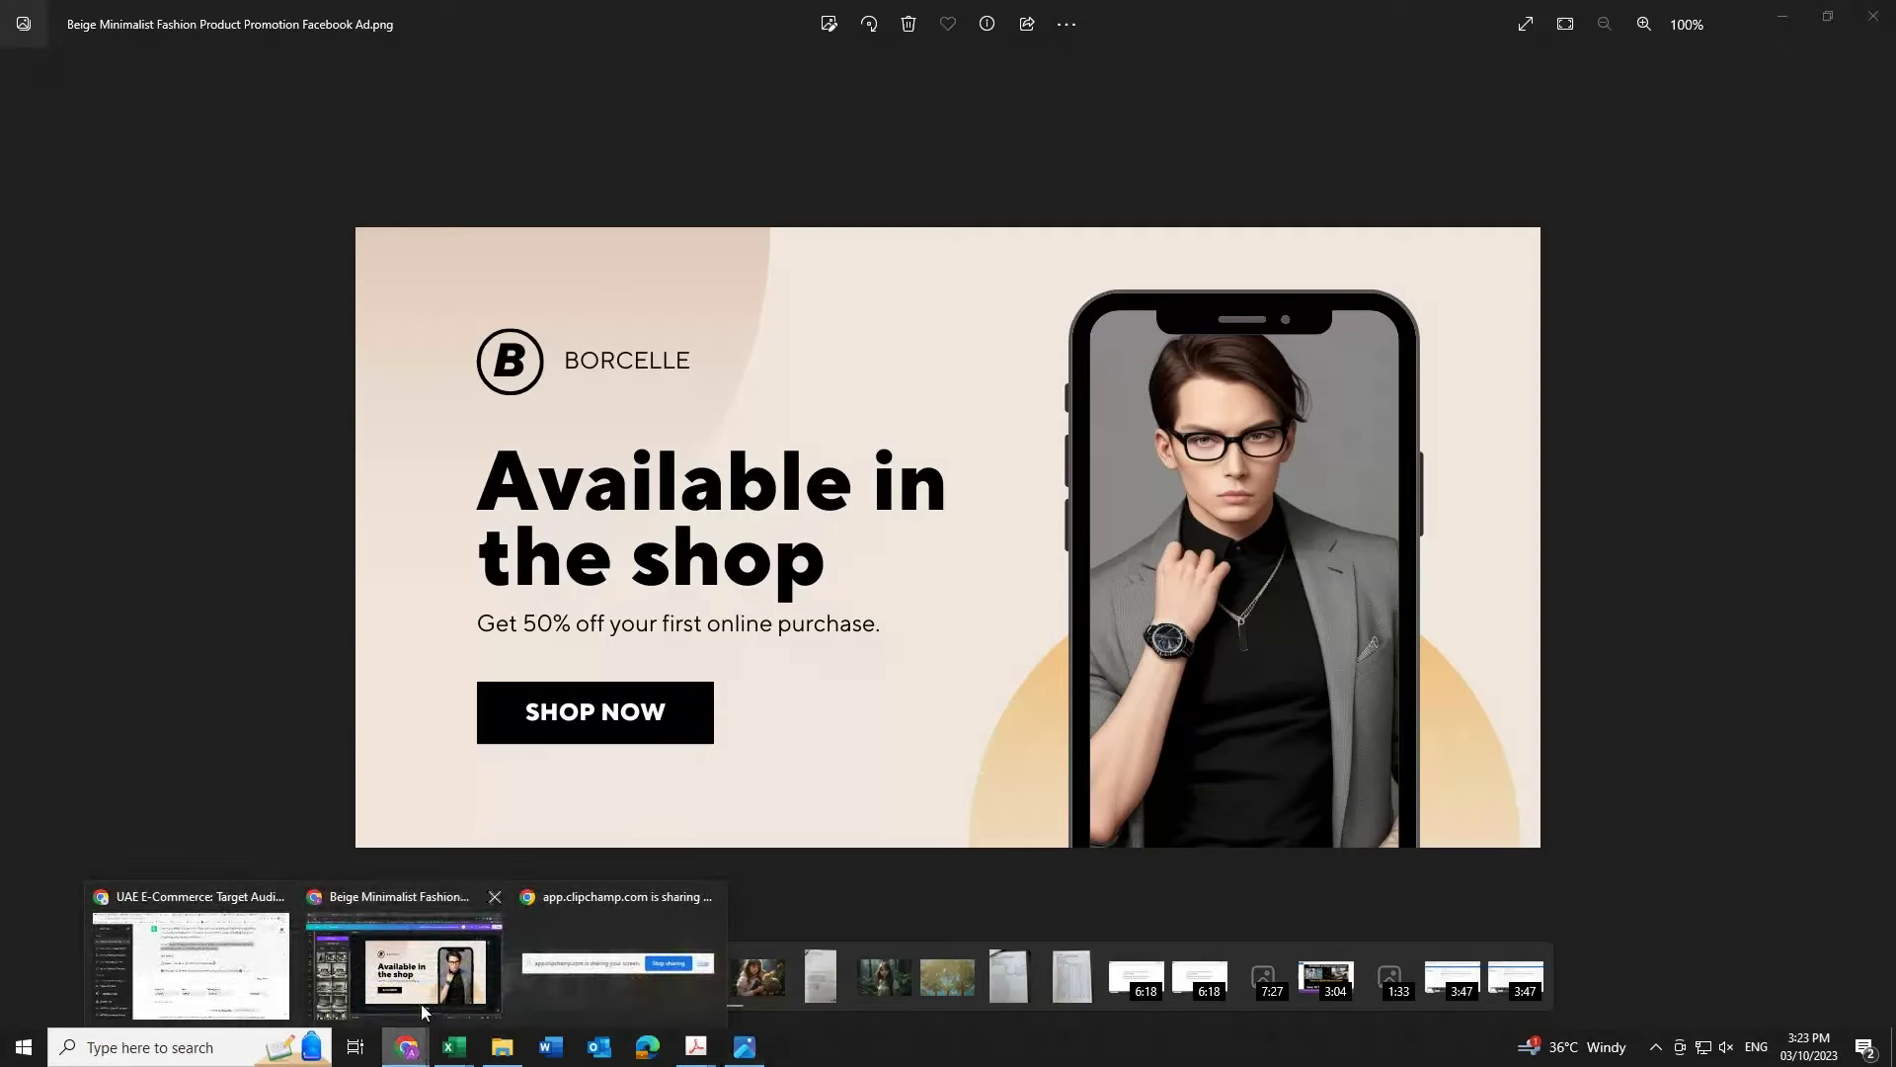
pyautogui.click(190, 963)
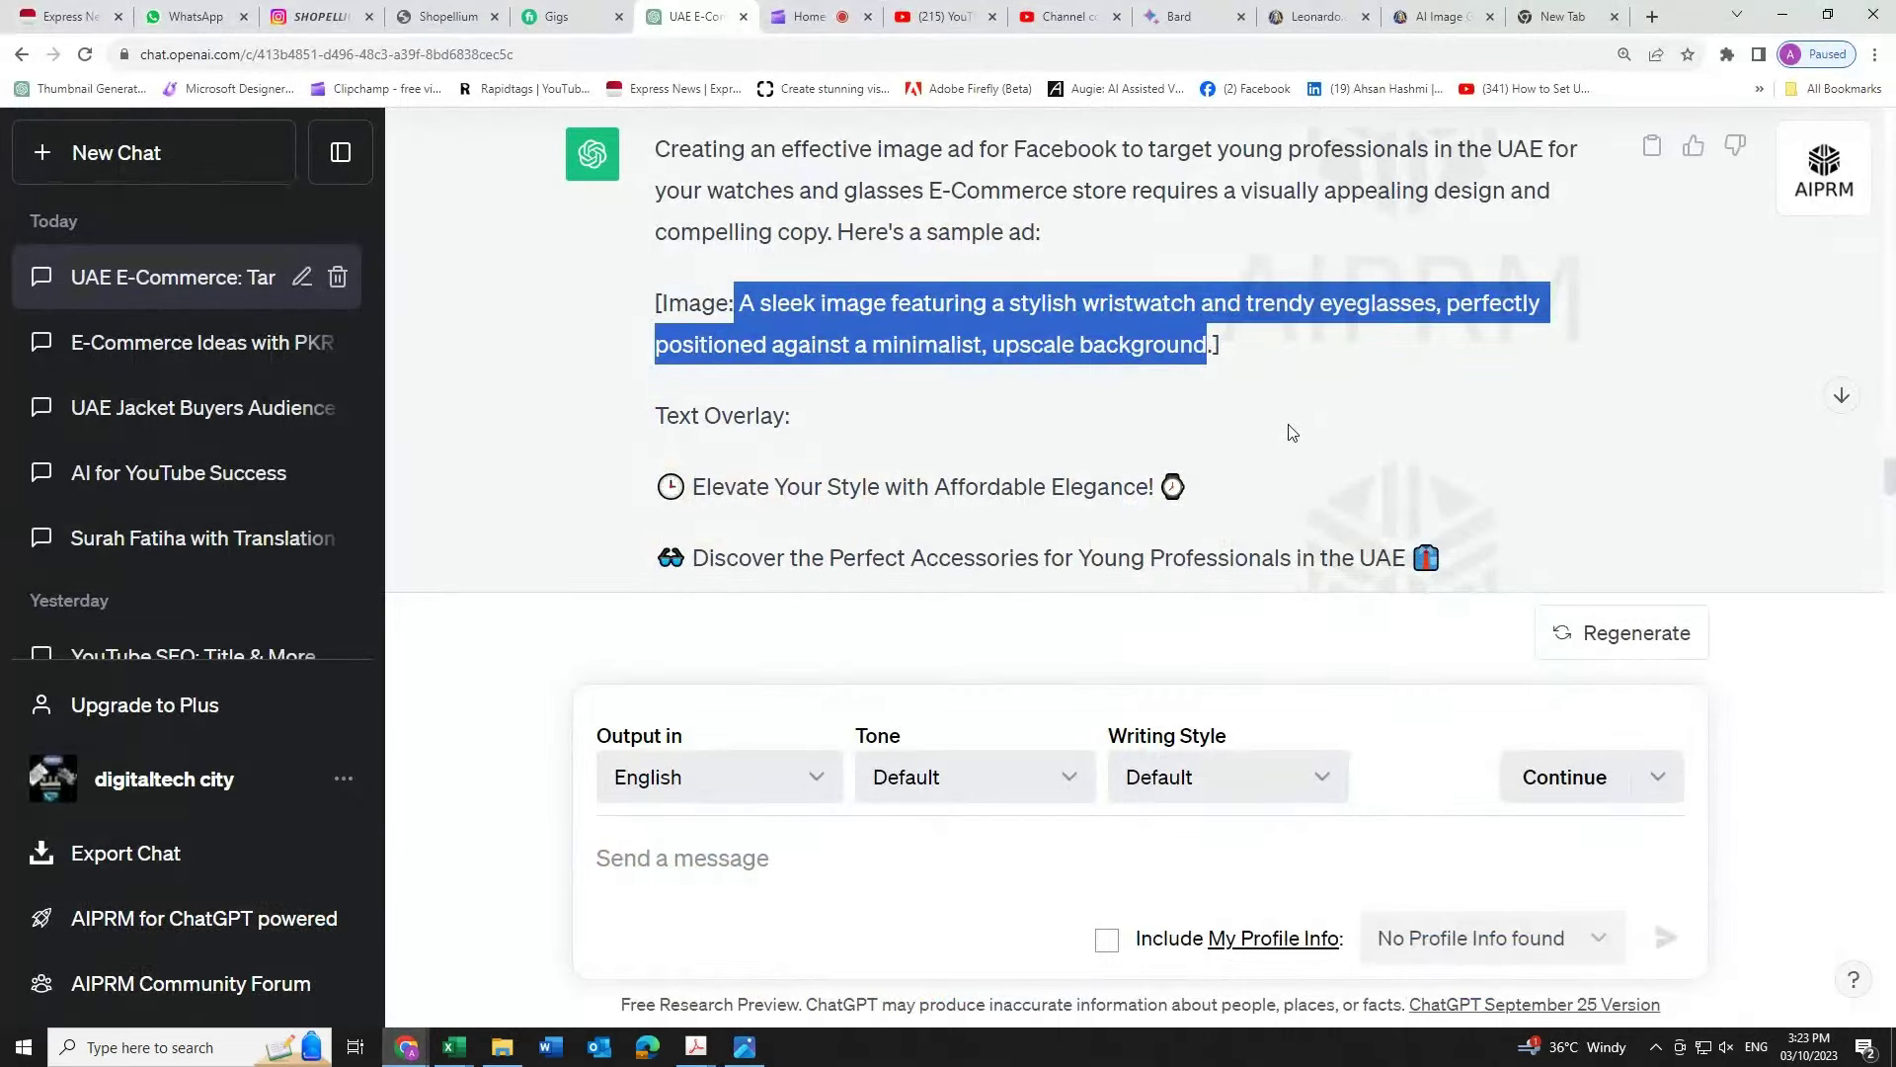
pyautogui.scroll(-1, 1292, 432)
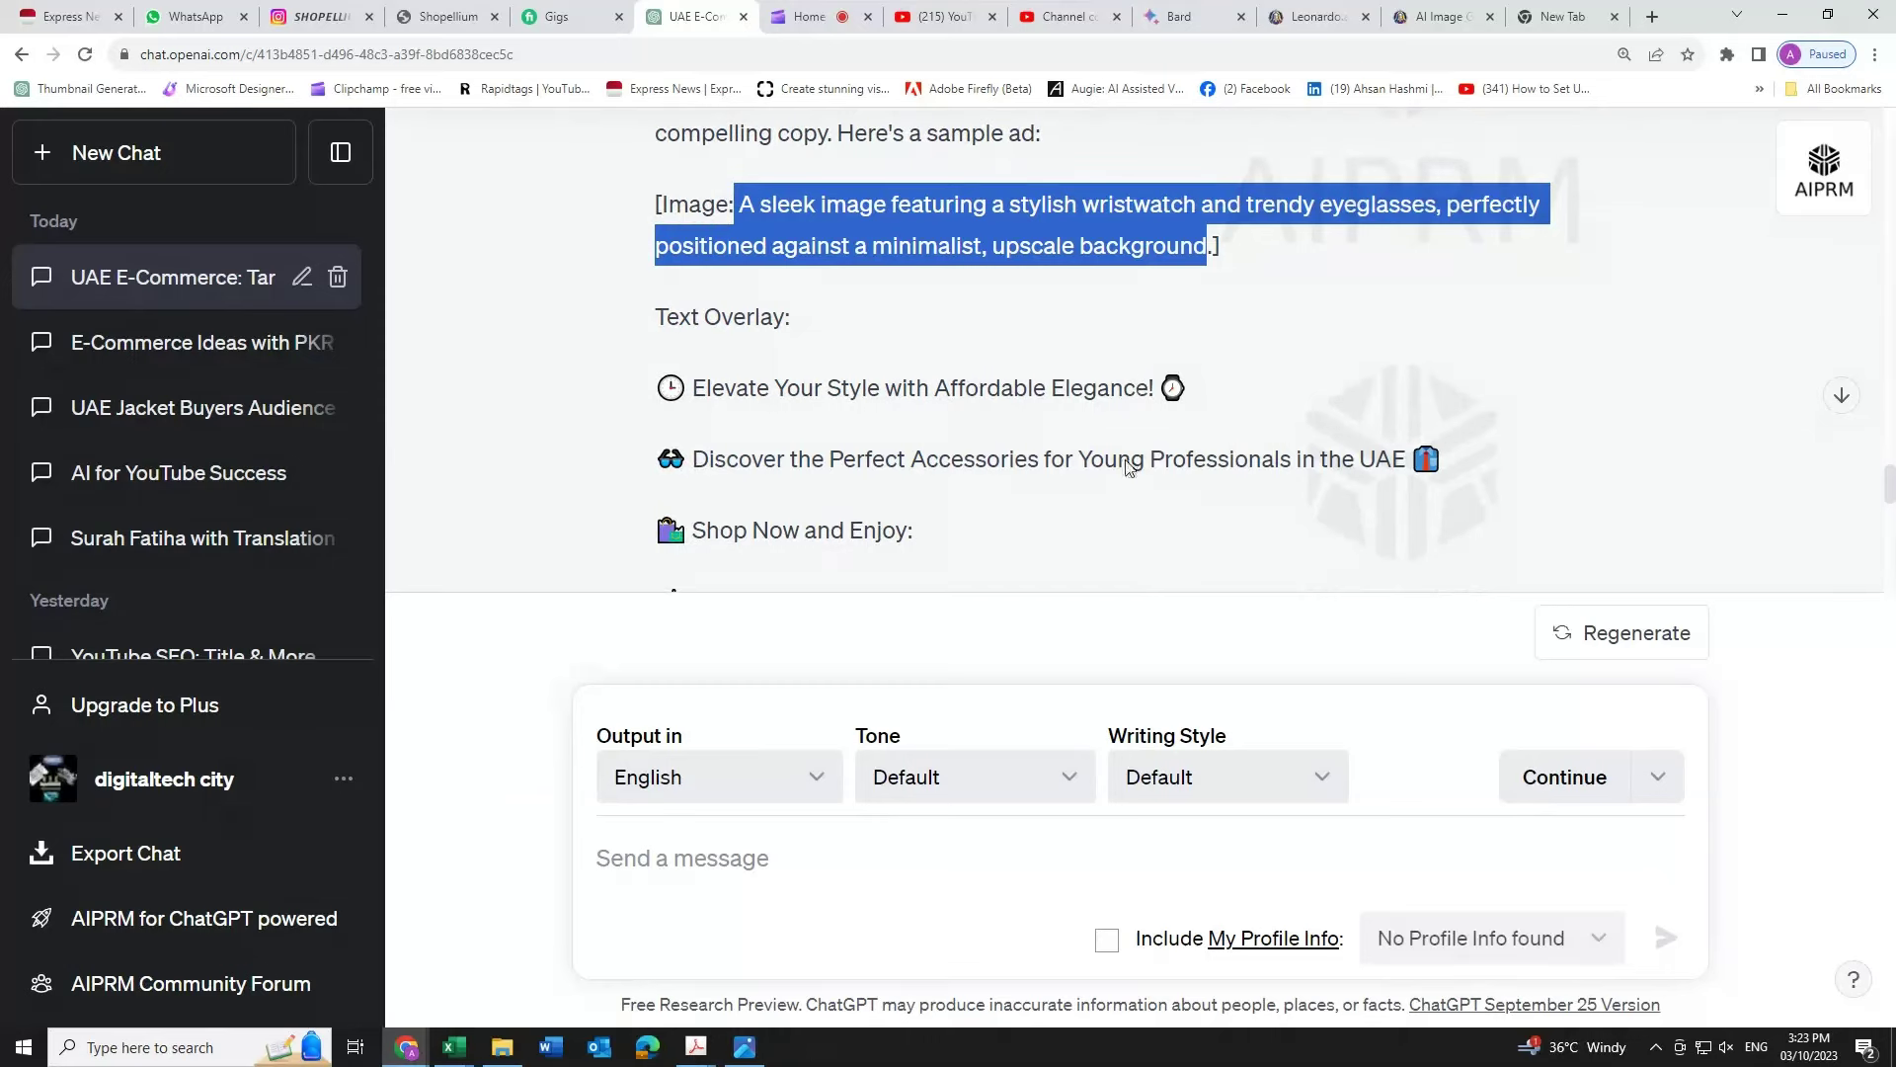
pyautogui.click(744, 1046)
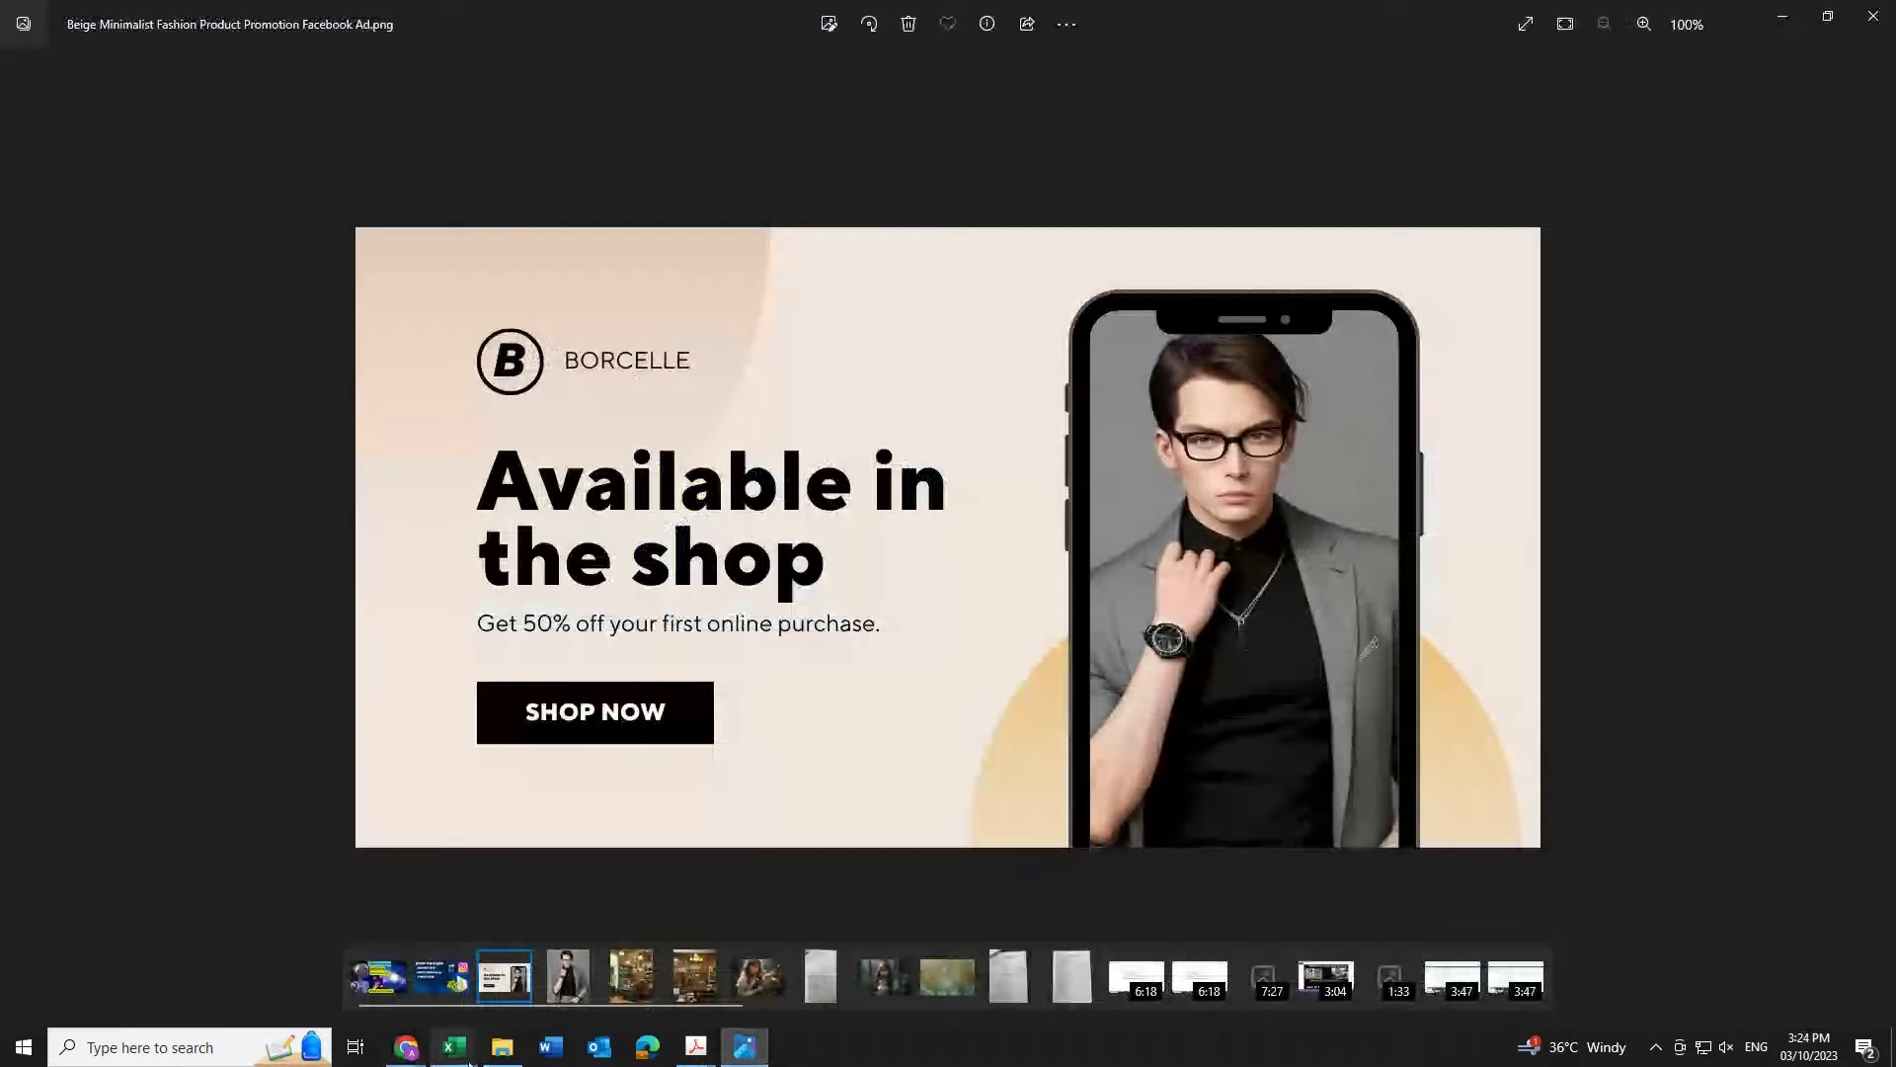
# Step: Switch to ChatGPT and read the rest of the sample ad copy, from the text overlay to the closing summary
pyautogui.moveTo(406, 1046)
pyautogui.moveTo(341, 960)
pyautogui.click(191, 963)
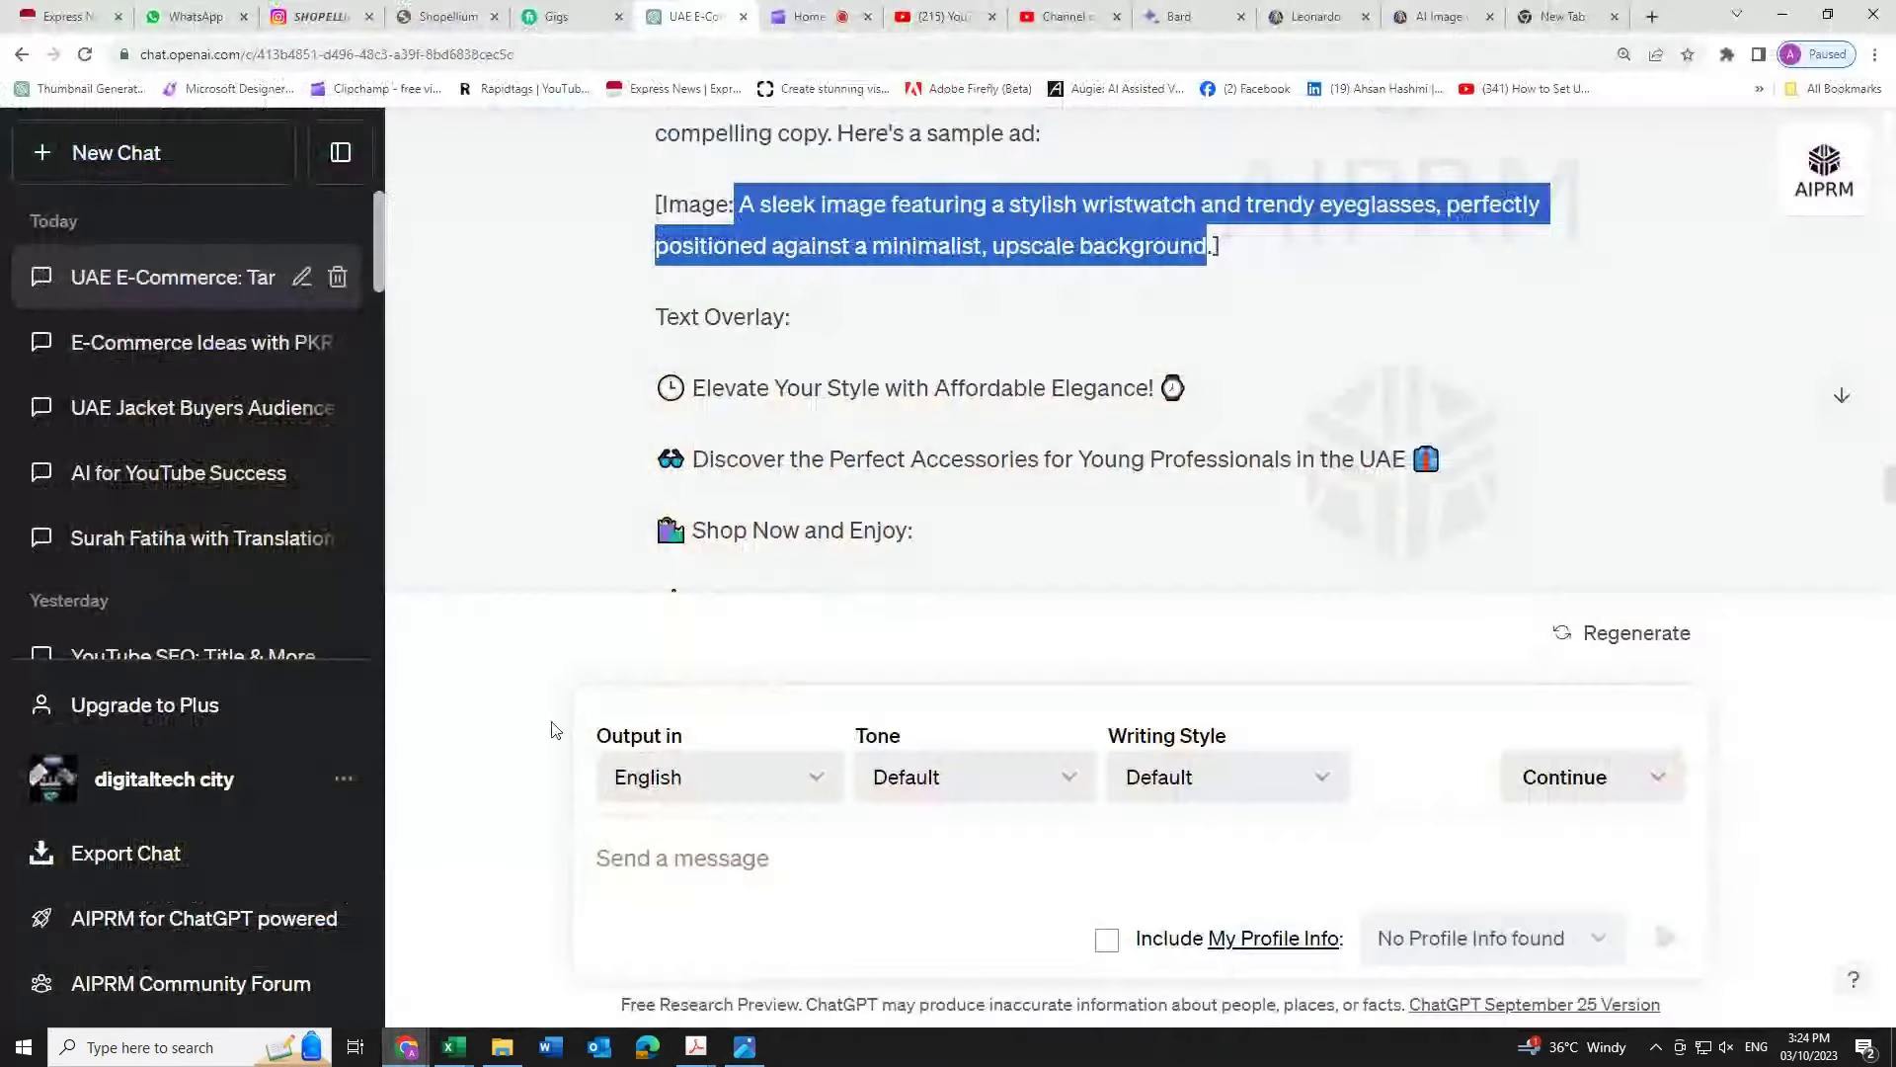
pyautogui.scroll(-2, 1363, 382)
pyautogui.scroll(-1, 1363, 383)
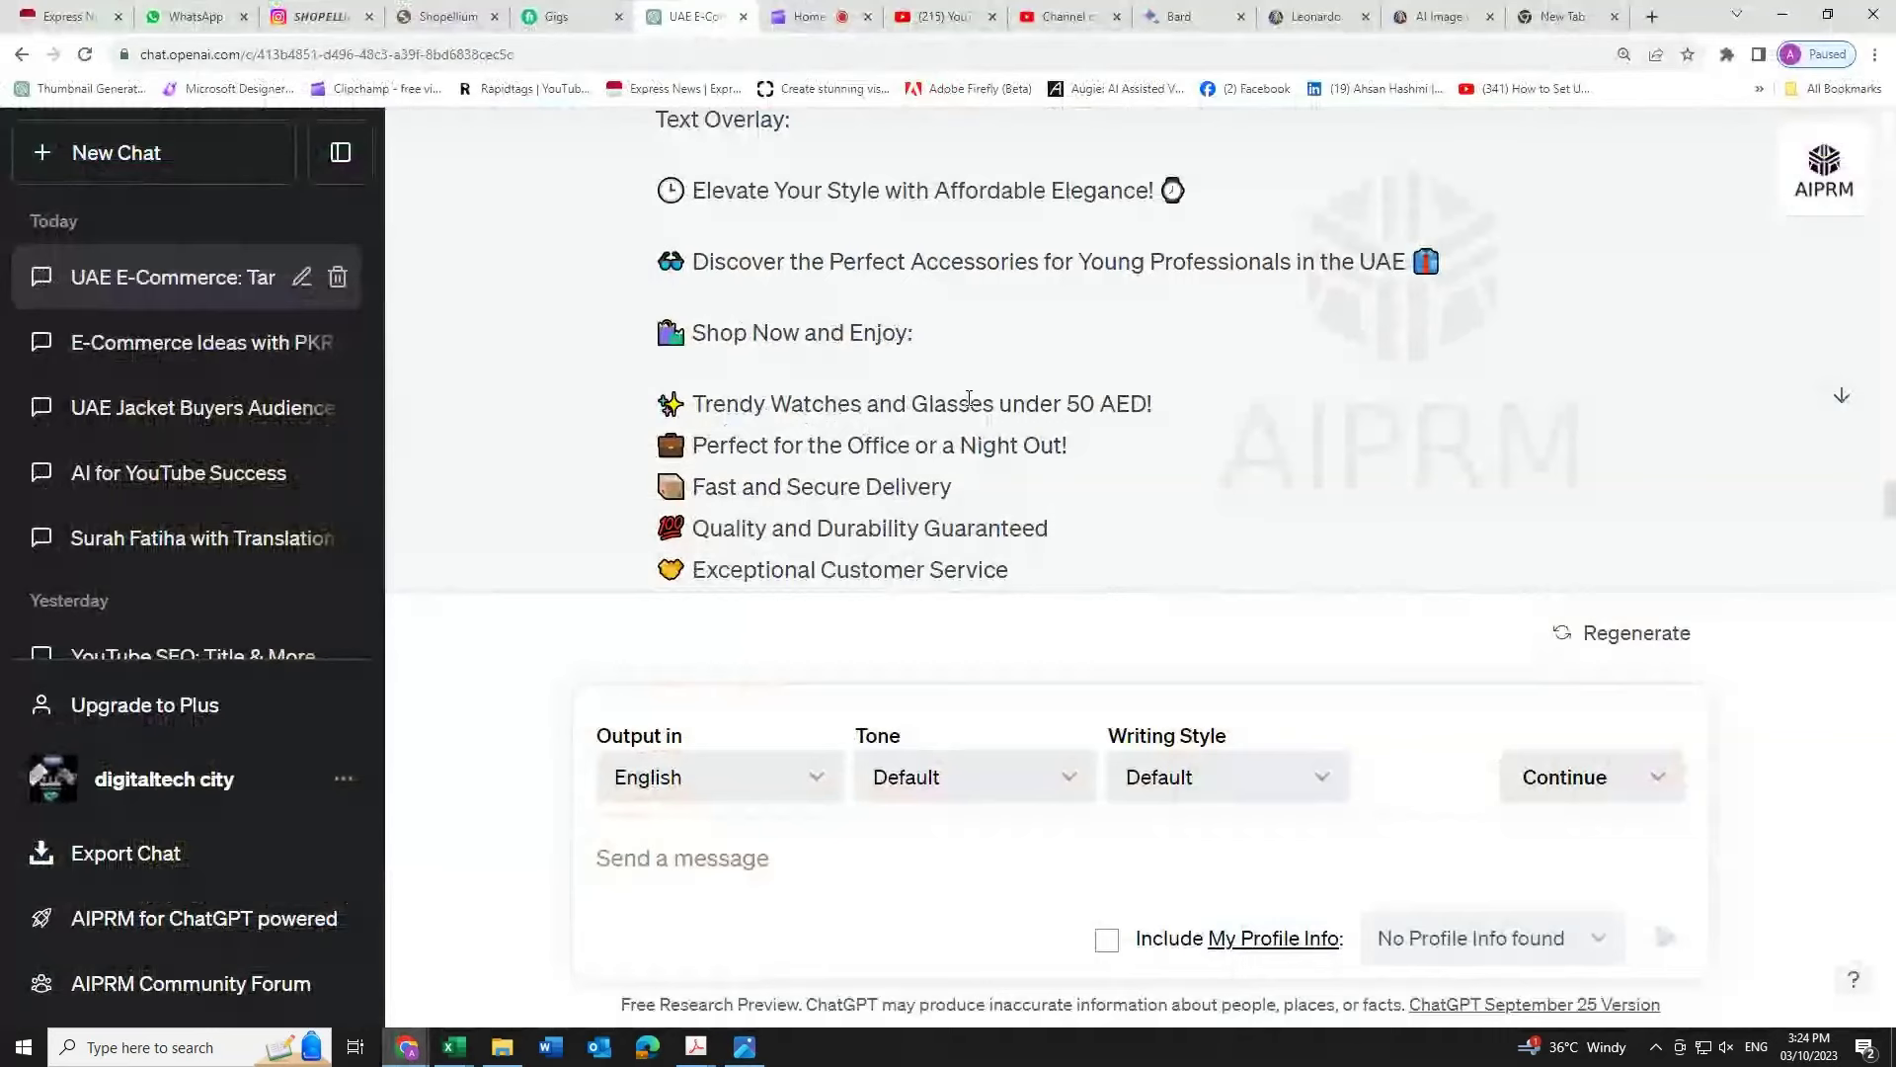
pyautogui.scroll(-1, 970, 400)
pyautogui.scroll(-1, 976, 408)
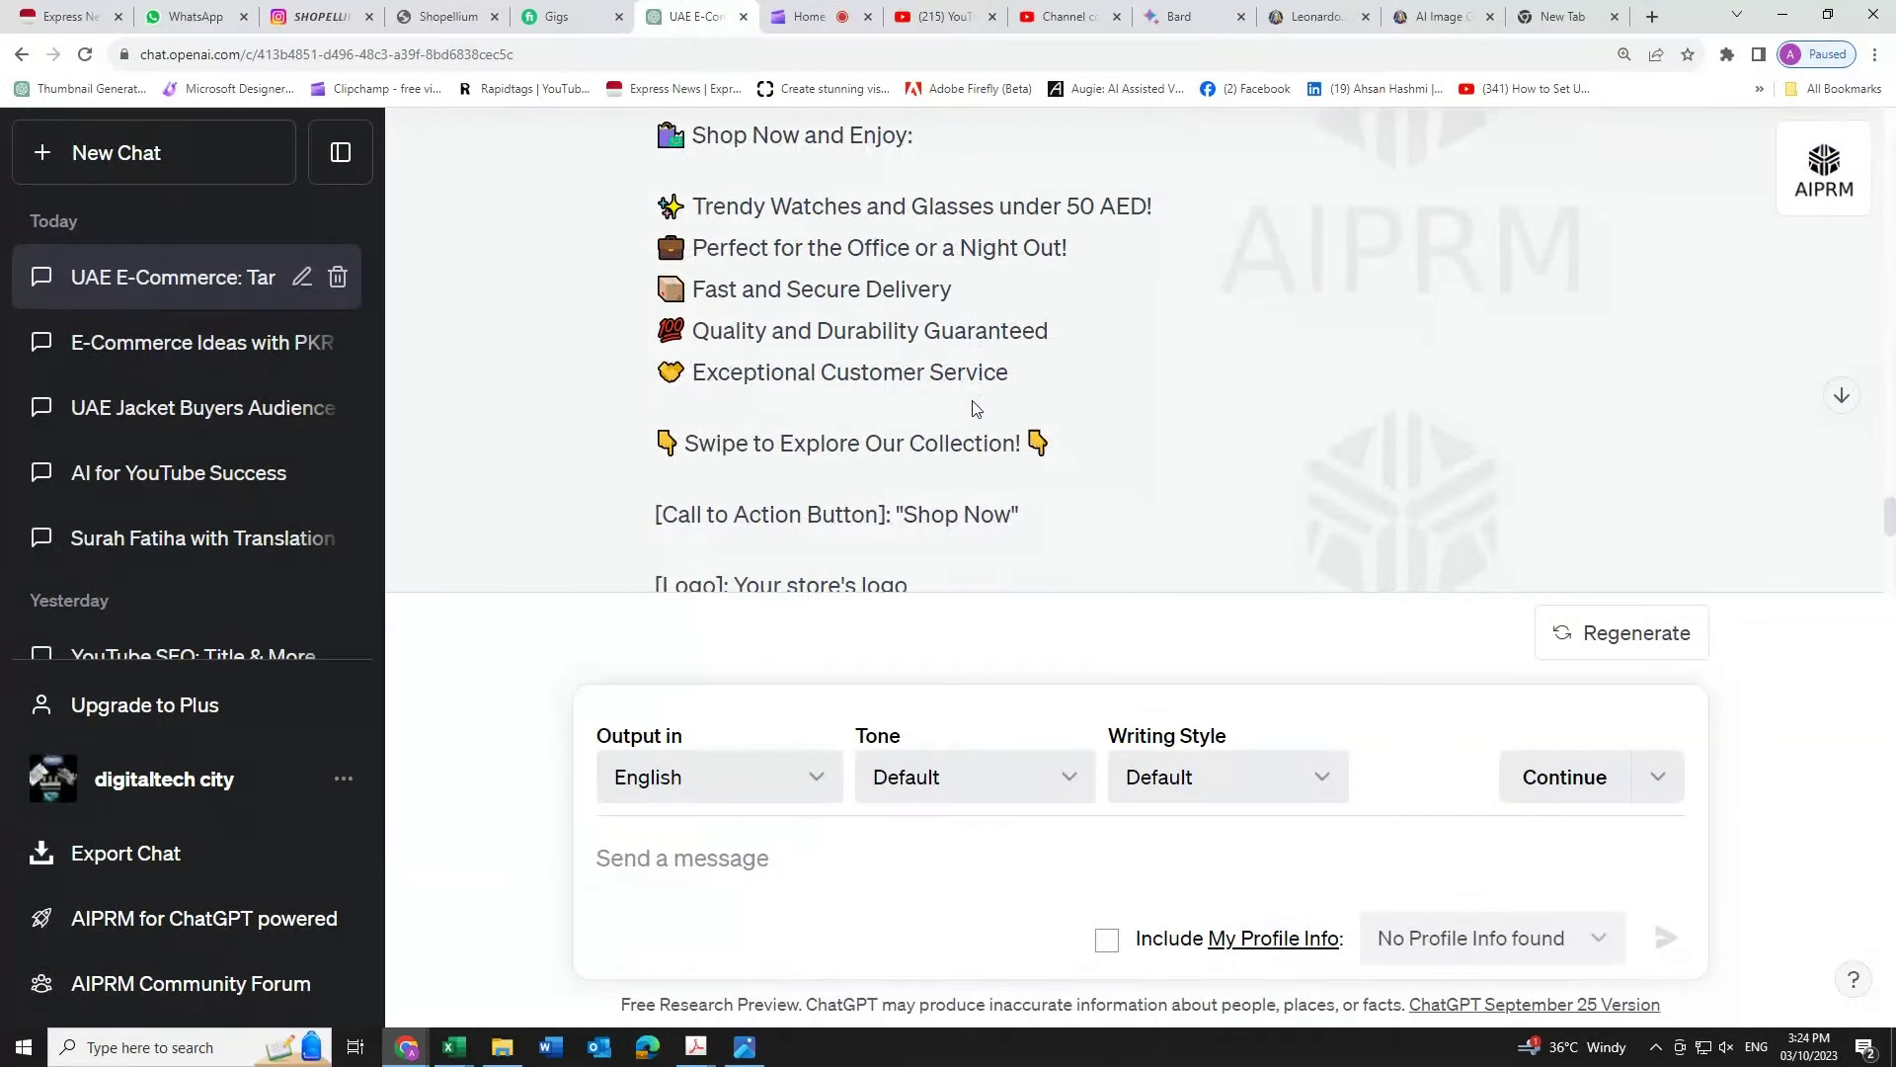
pyautogui.scroll(-1, 973, 400)
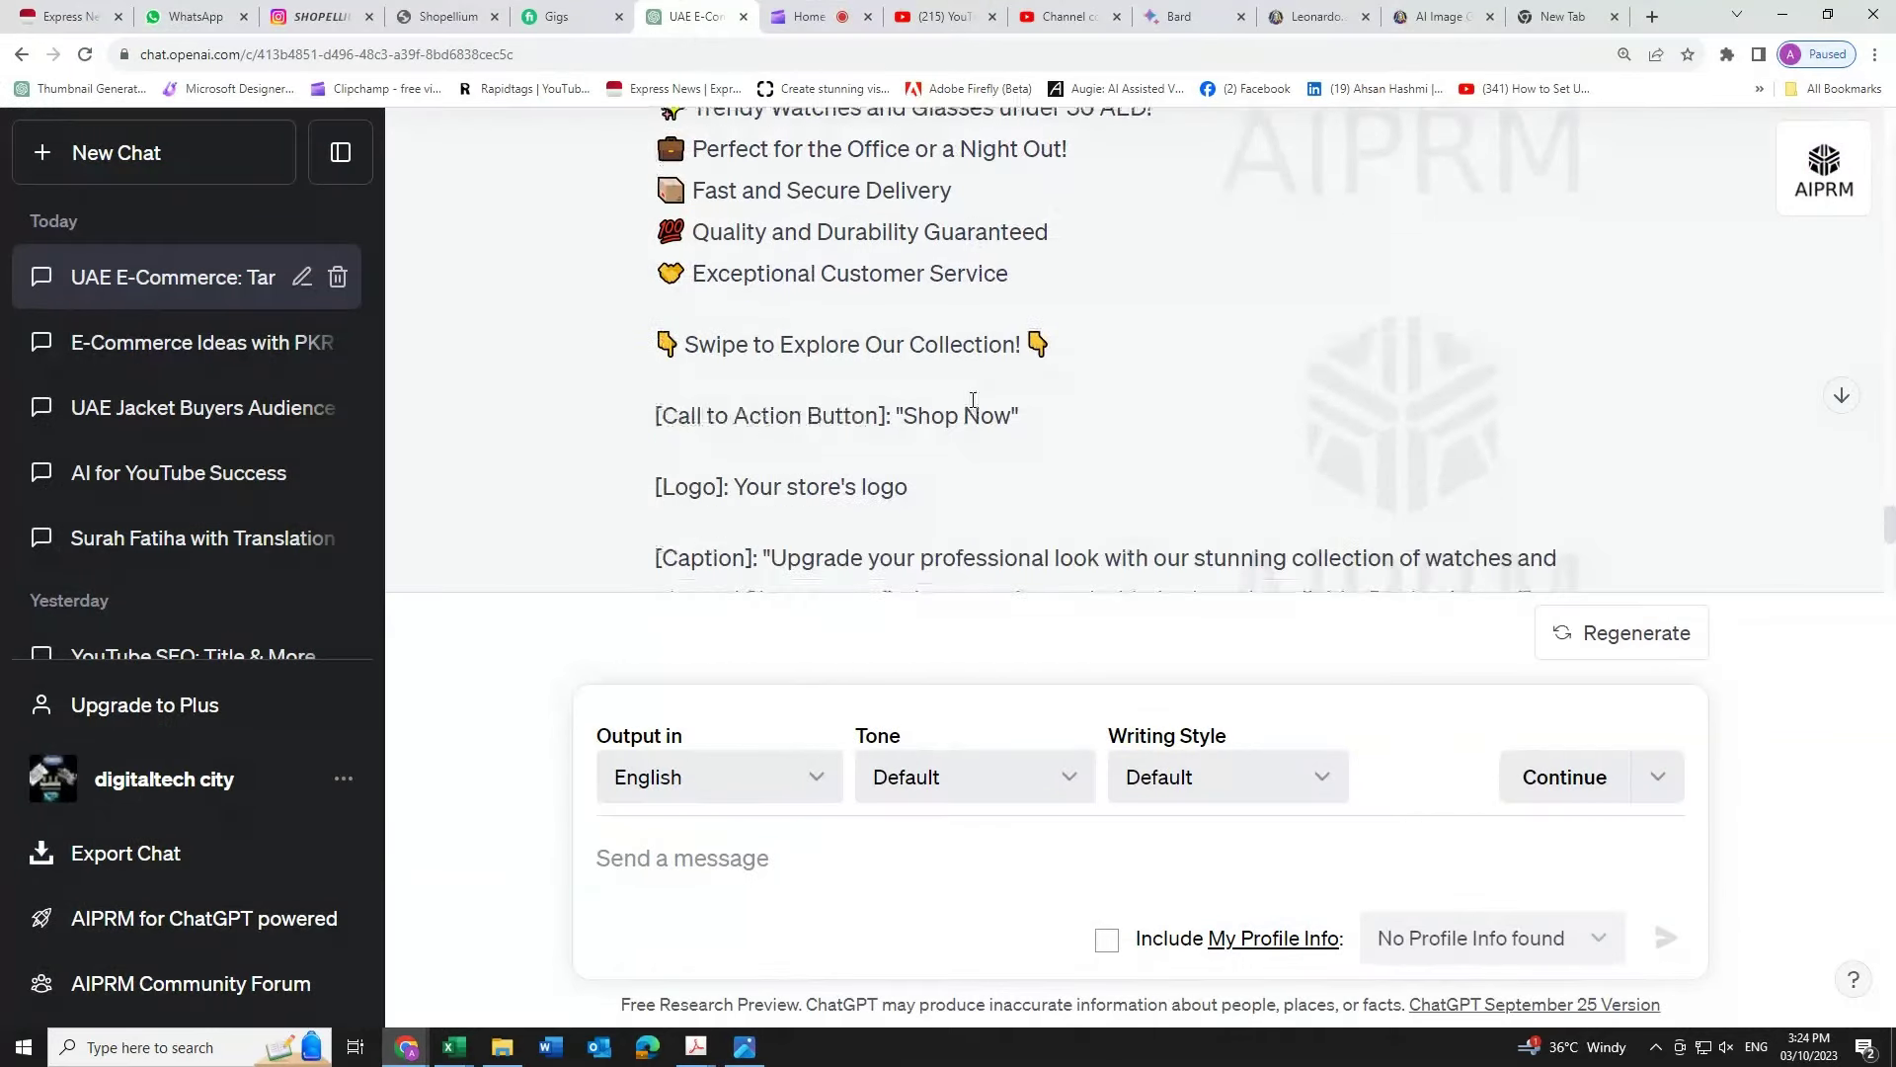
pyautogui.scroll(-1, 973, 400)
pyautogui.scroll(-1, 970, 397)
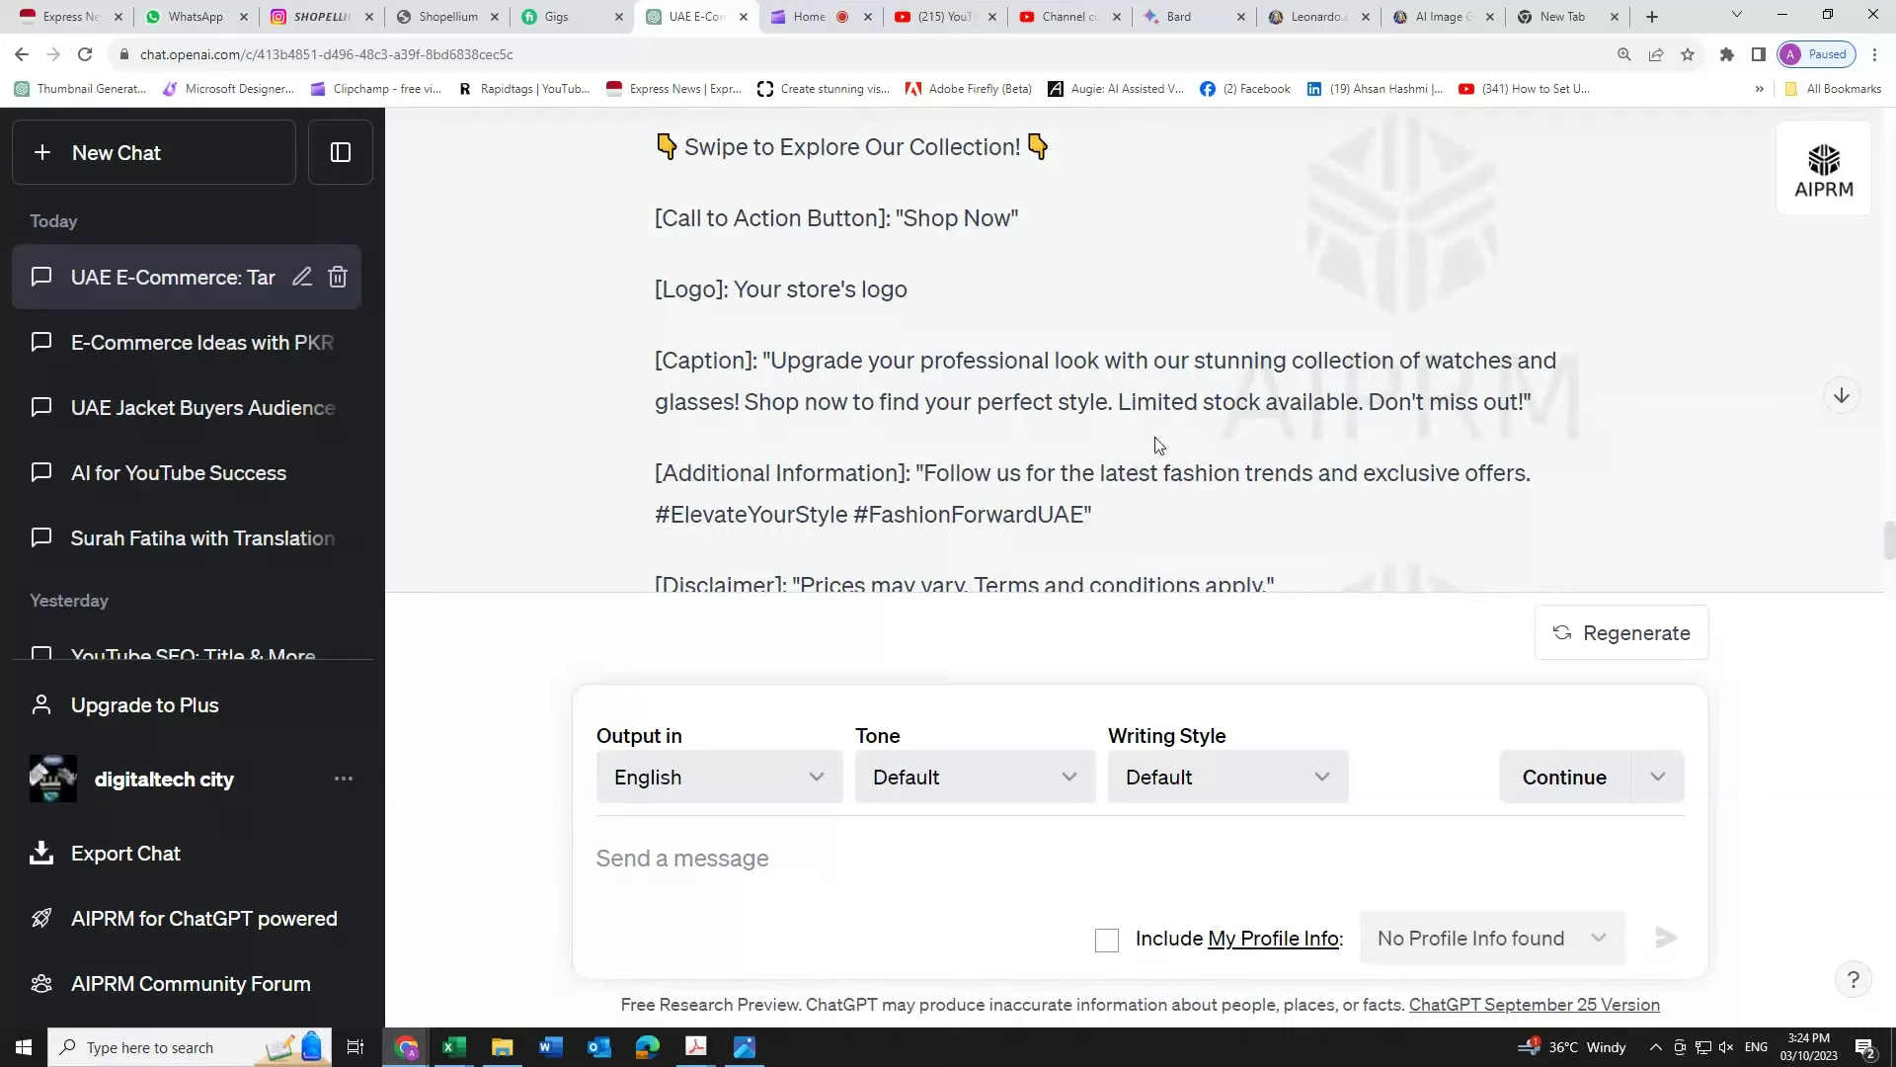
pyautogui.scroll(-2, 1159, 443)
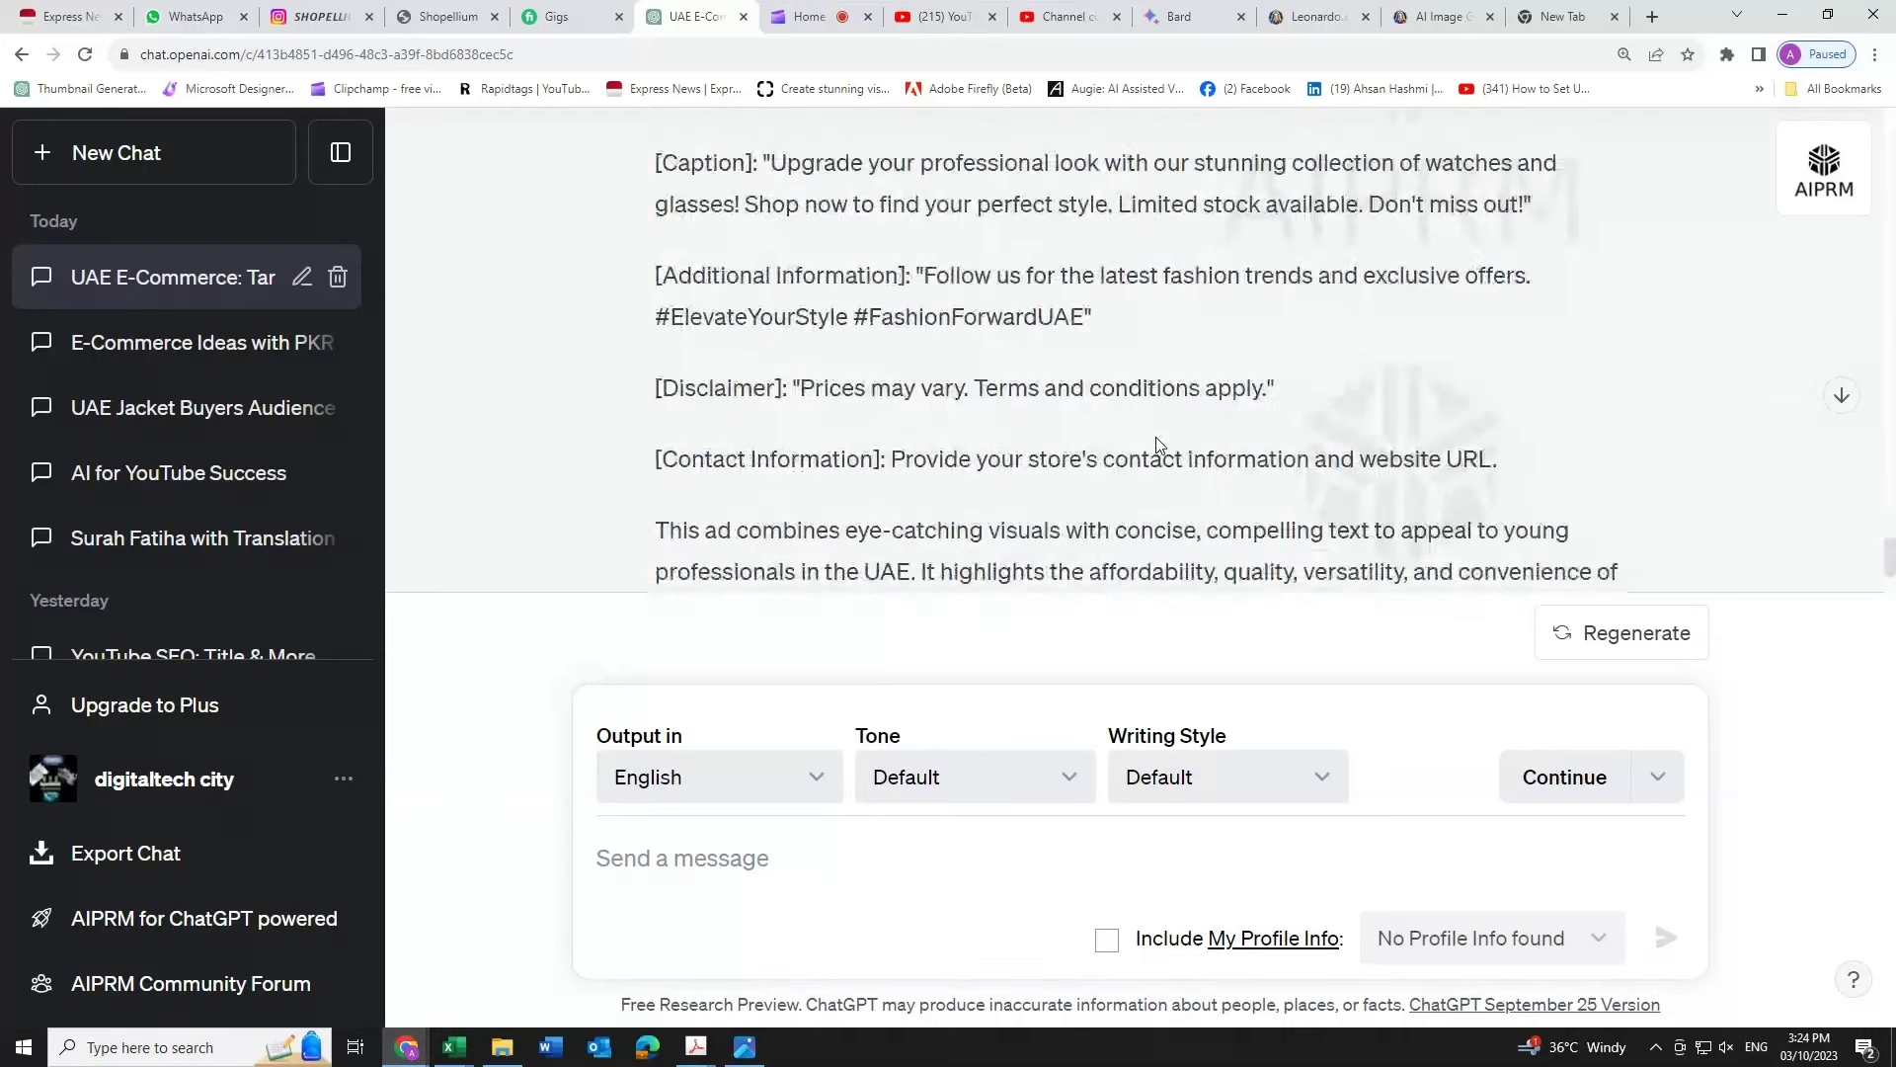
pyautogui.scroll(-3, 1159, 436)
# Step: Compare the finished Facebook ad with its source DreamShaper portrait in Photos and return to the ChatGPT chat
pyautogui.hotkey('alt', 'Tab')
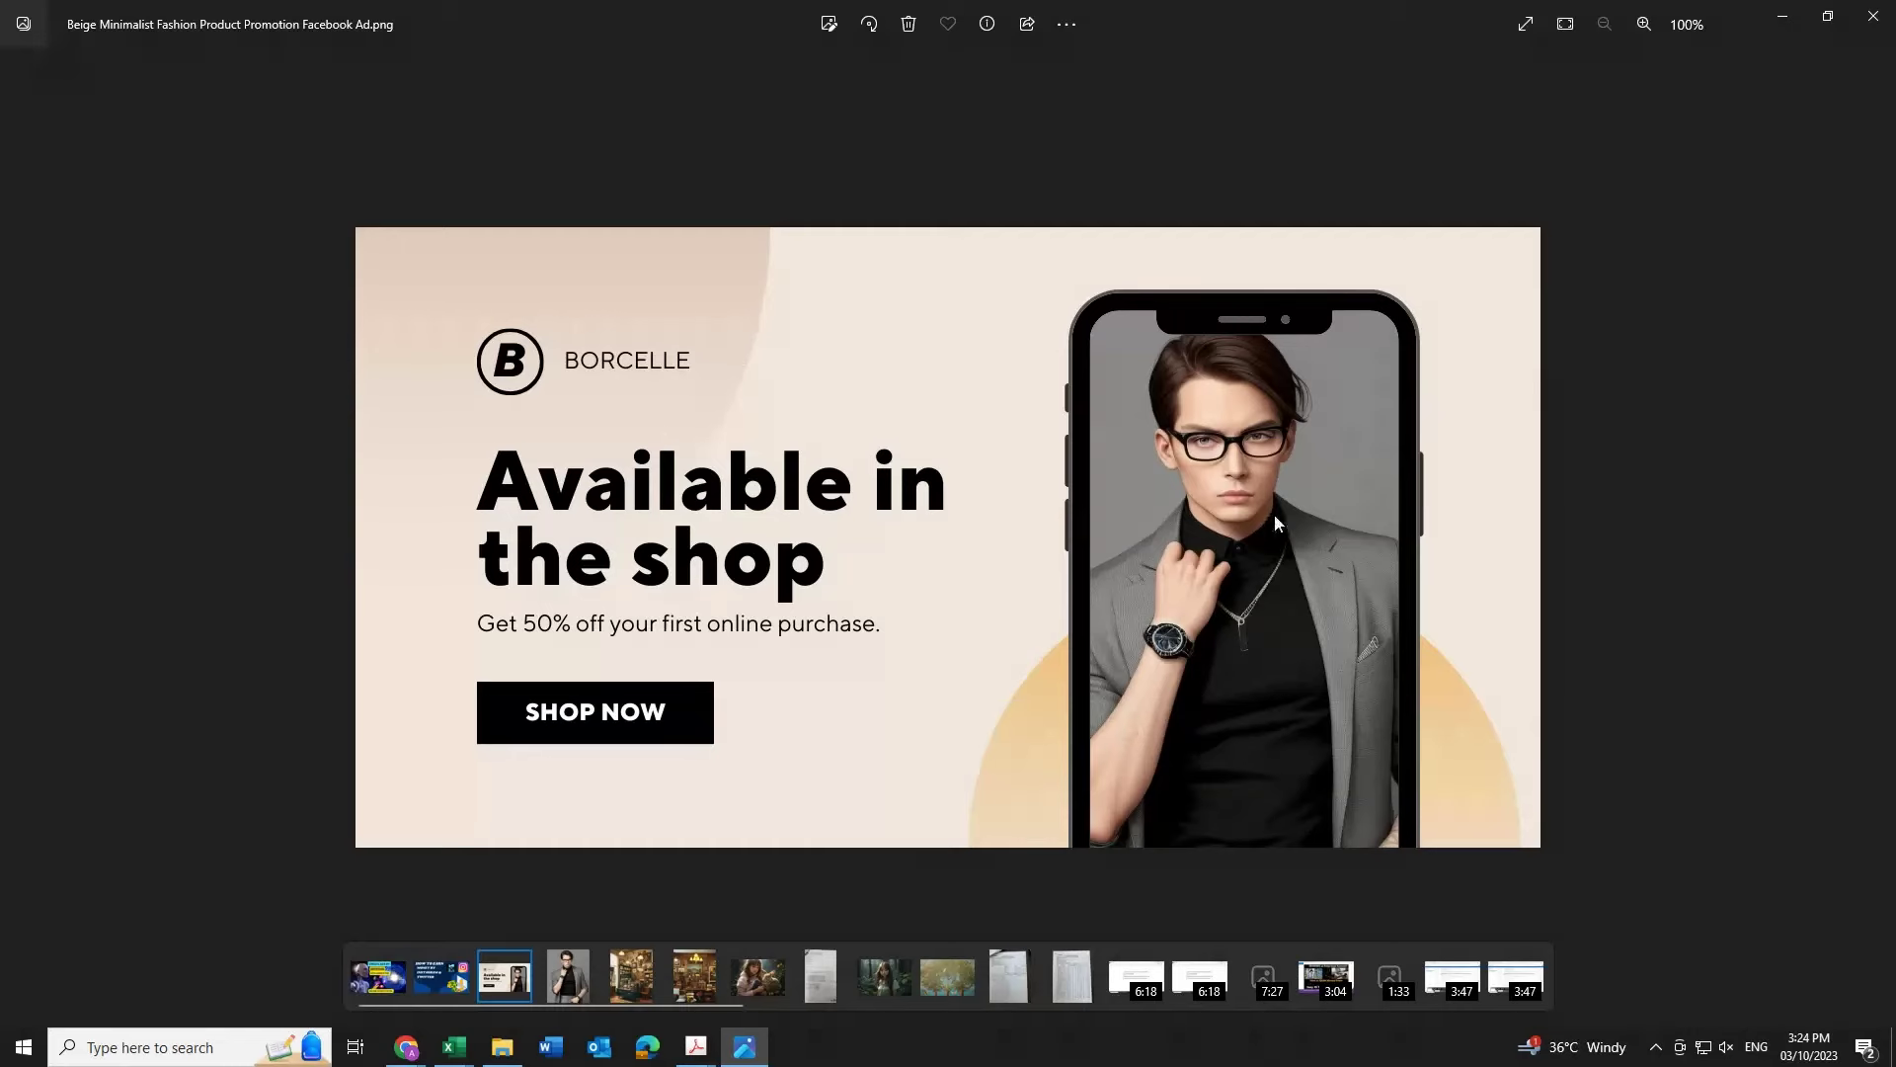
pyautogui.click(577, 981)
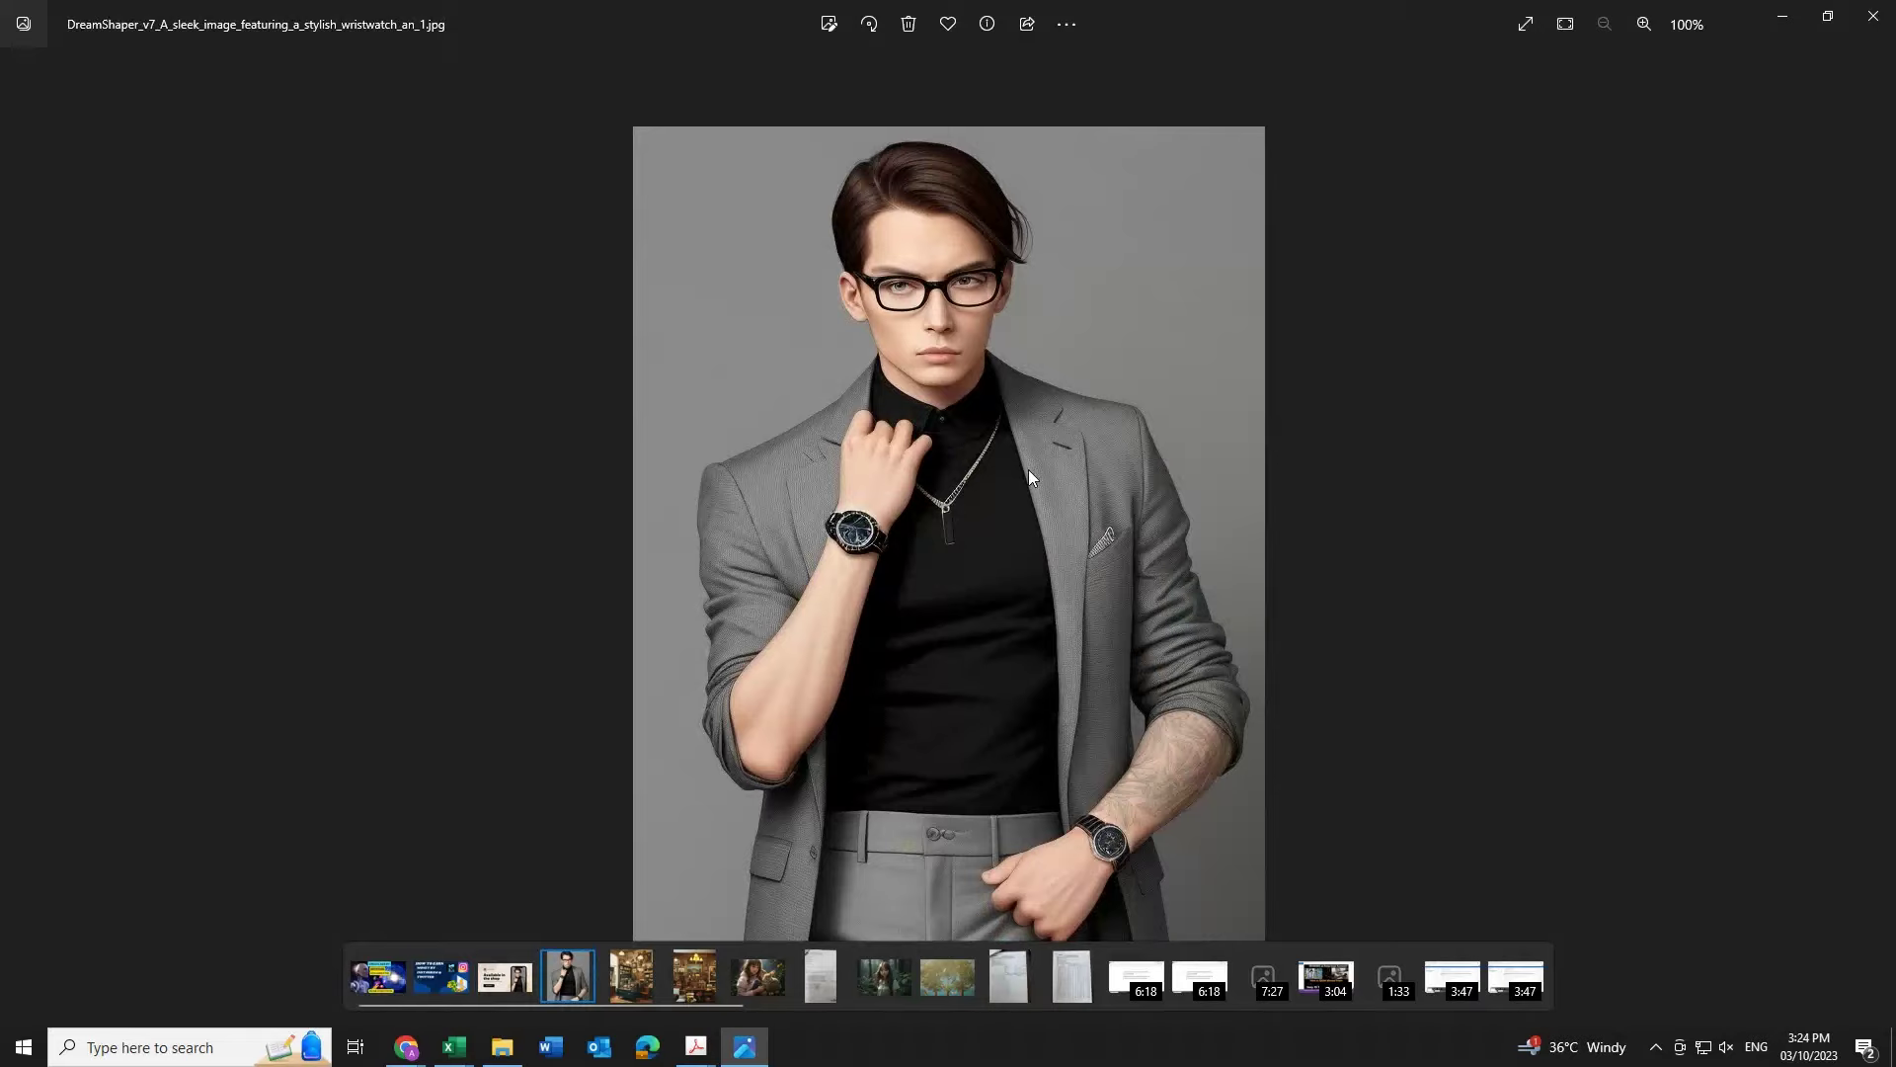
pyautogui.click(501, 988)
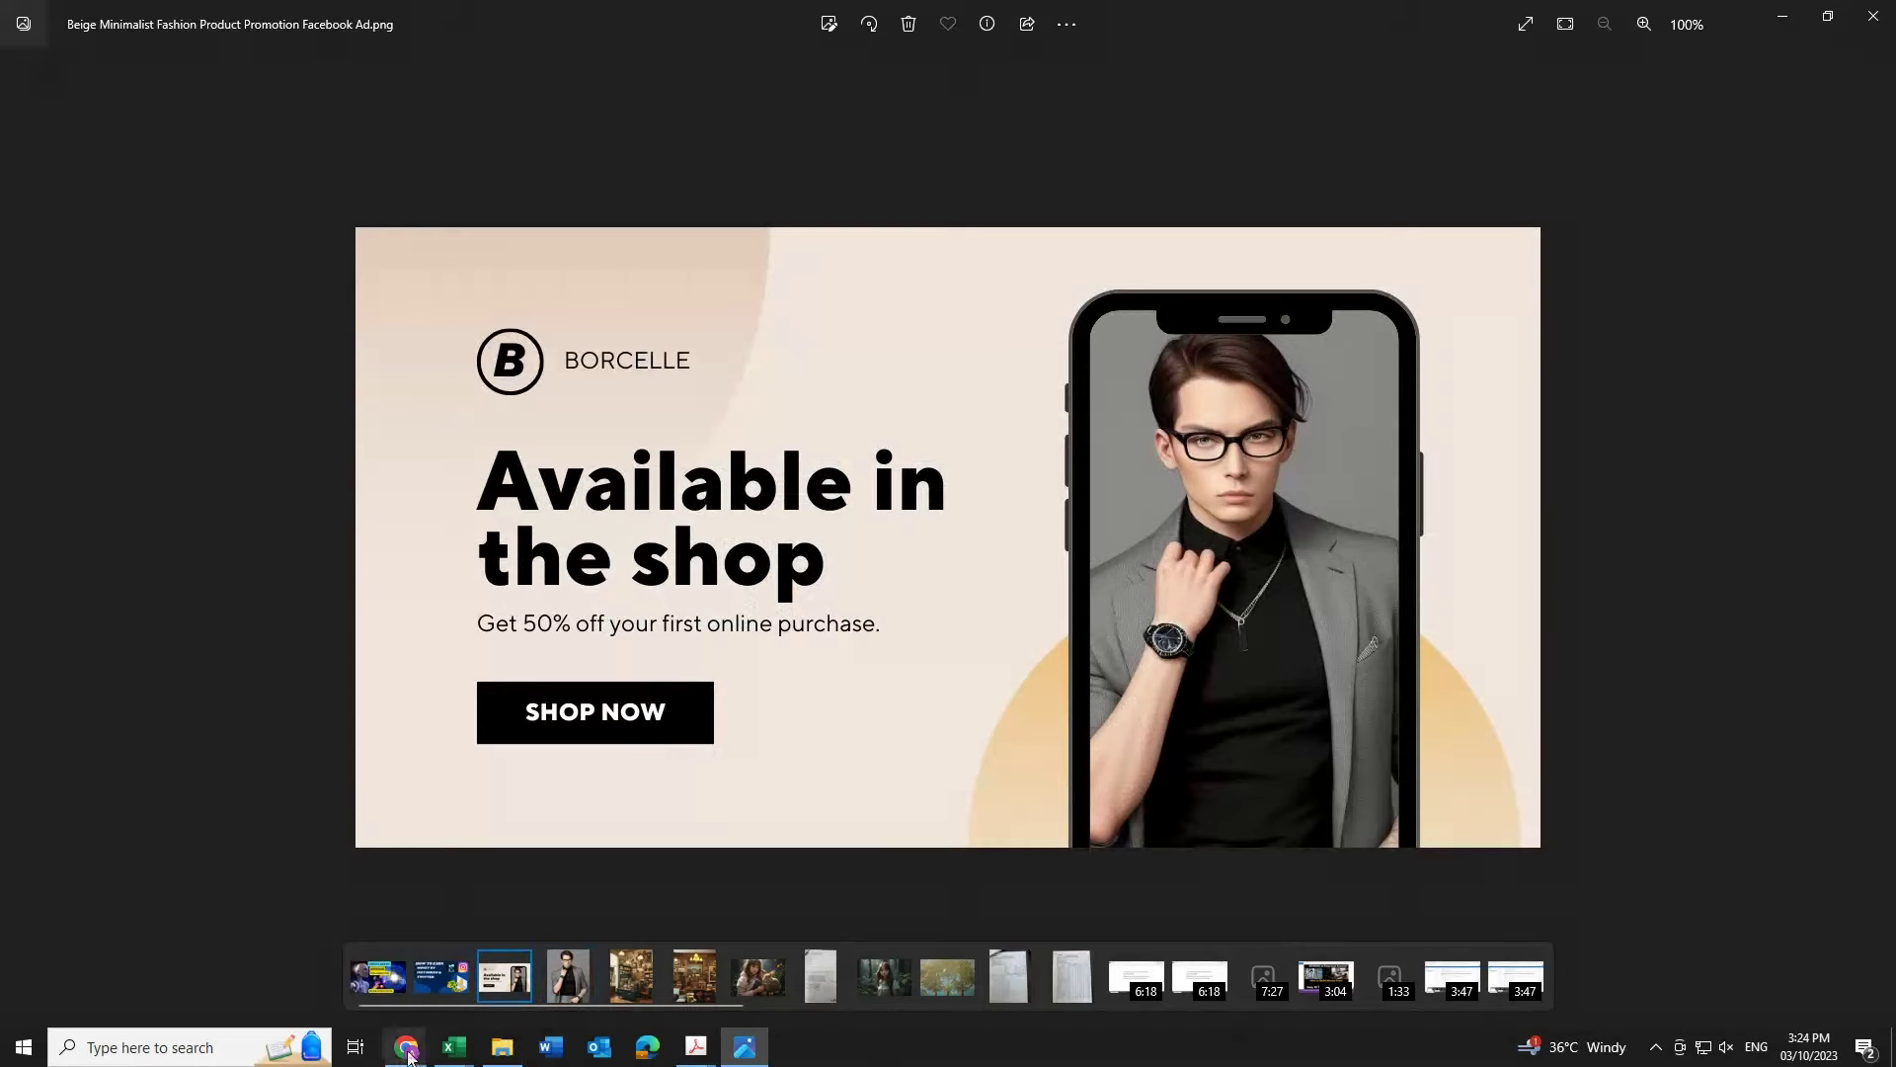
pyautogui.moveTo(406, 1047)
pyautogui.click(225, 954)
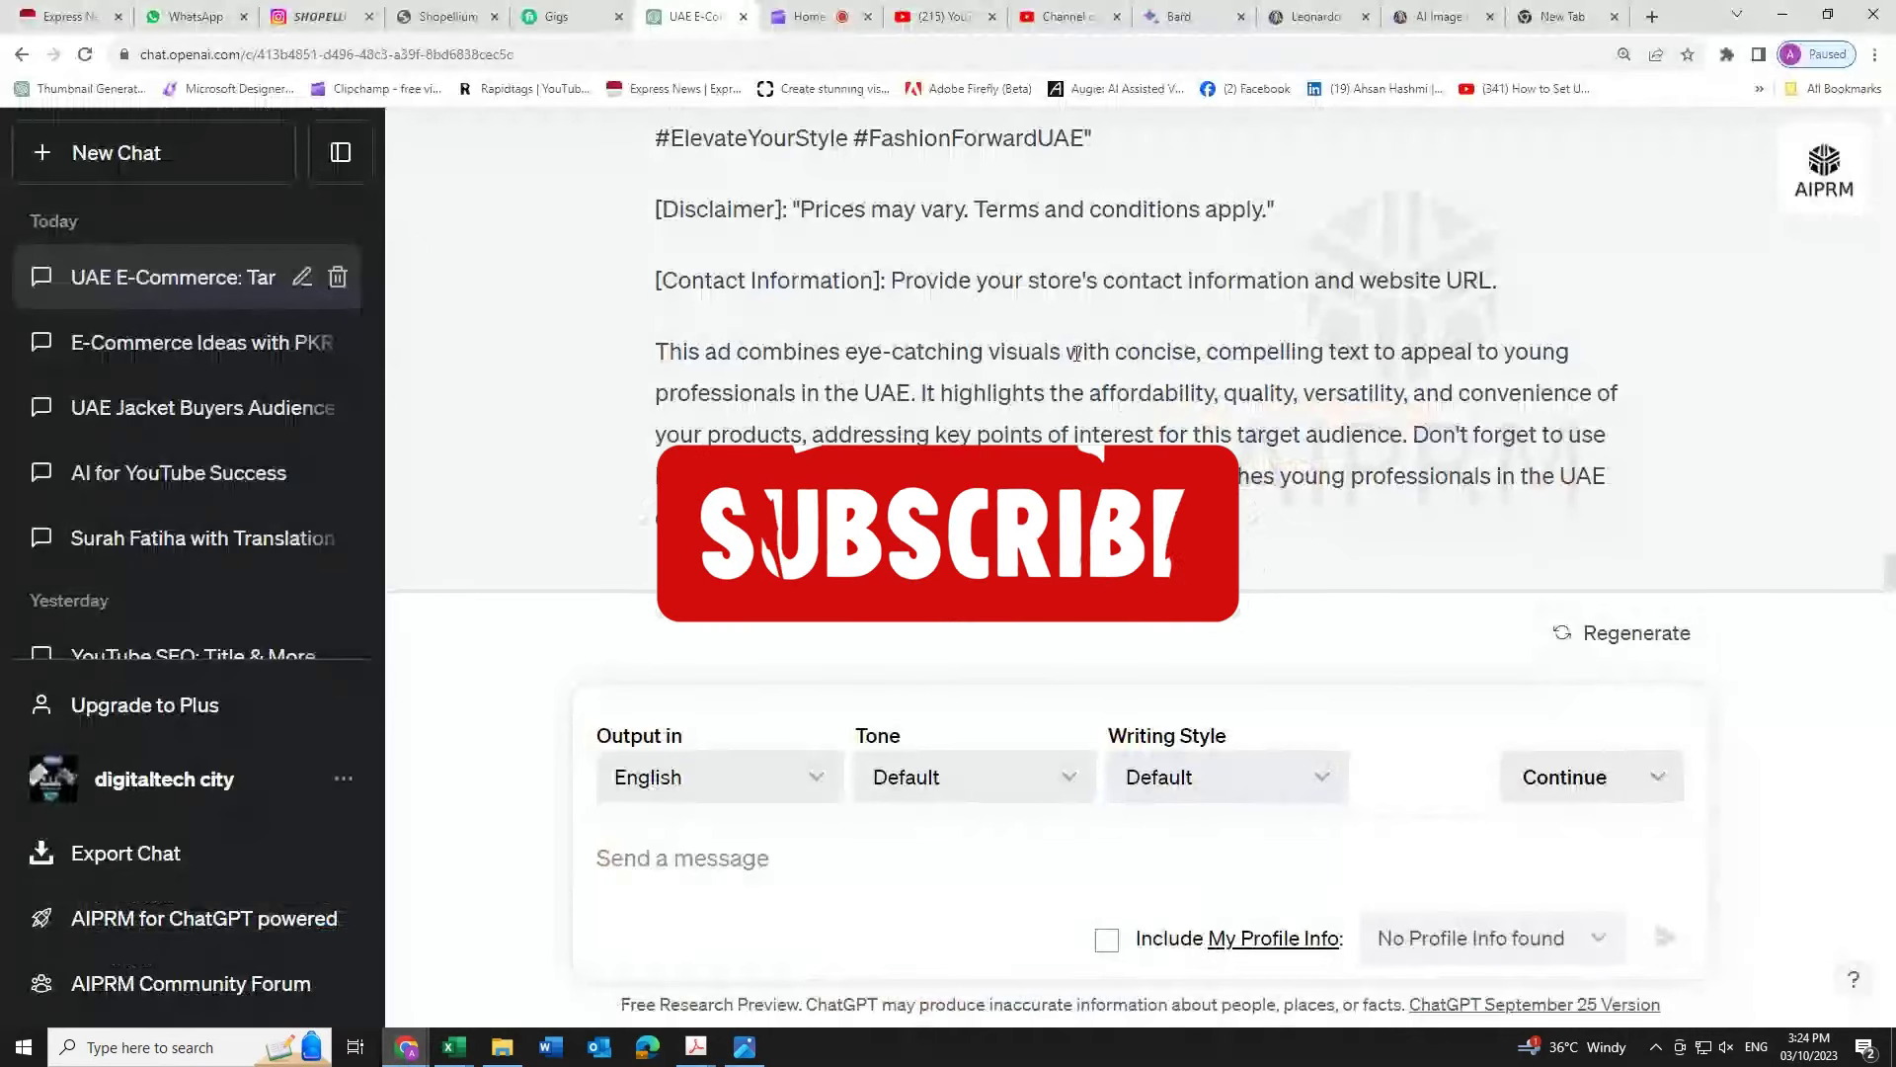